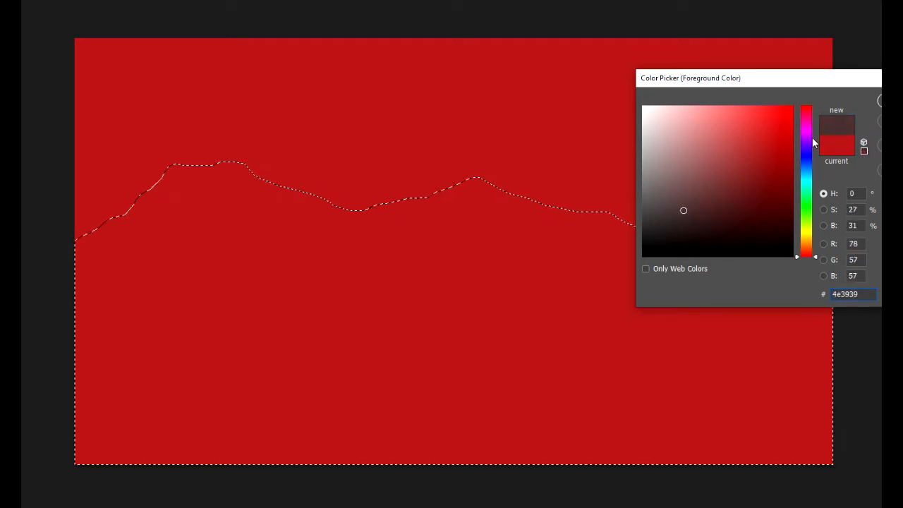
Set the foreground colour to dark purple 400852 and fill the mountain-shaped selection with it
left_click_drag(812, 139, 802, 137)
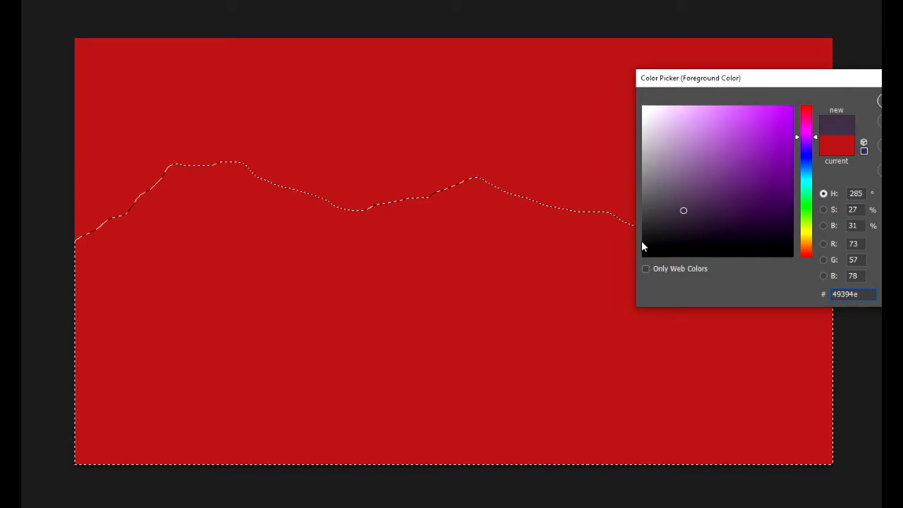
mouse_move(683, 211)
left_mouse_down()
mouse_move(770, 228)
mouse_move(777, 206)
left_mouse_up()
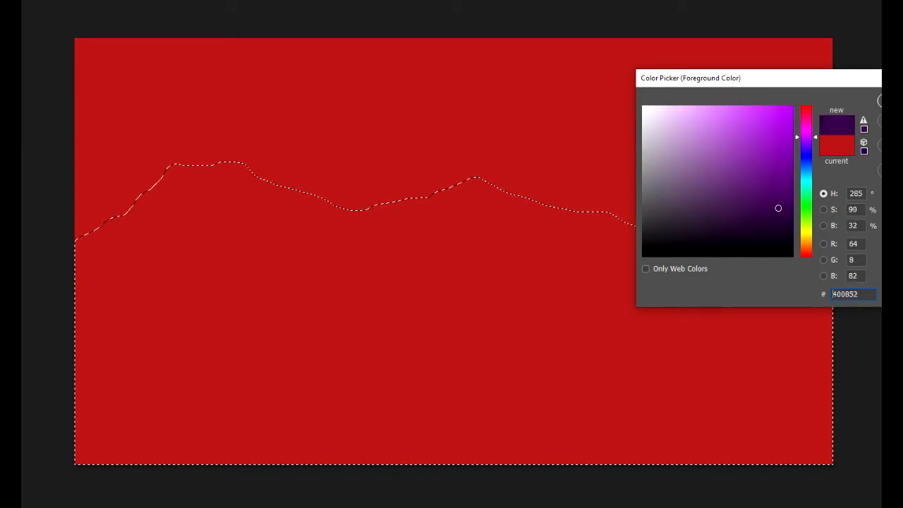
left_click(880, 101)
key("alt+BackSpace")
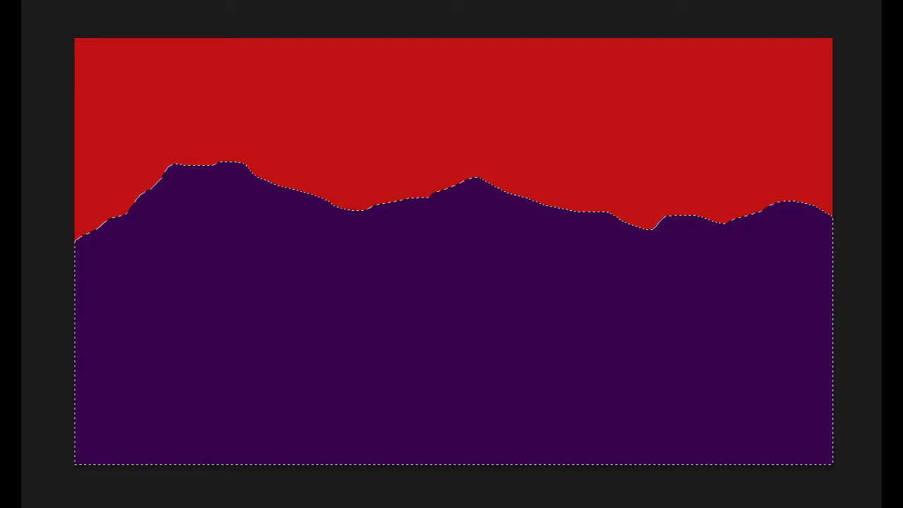
Choose the Soft Round brush preset for shaping the mountains
left_click(28, 2)
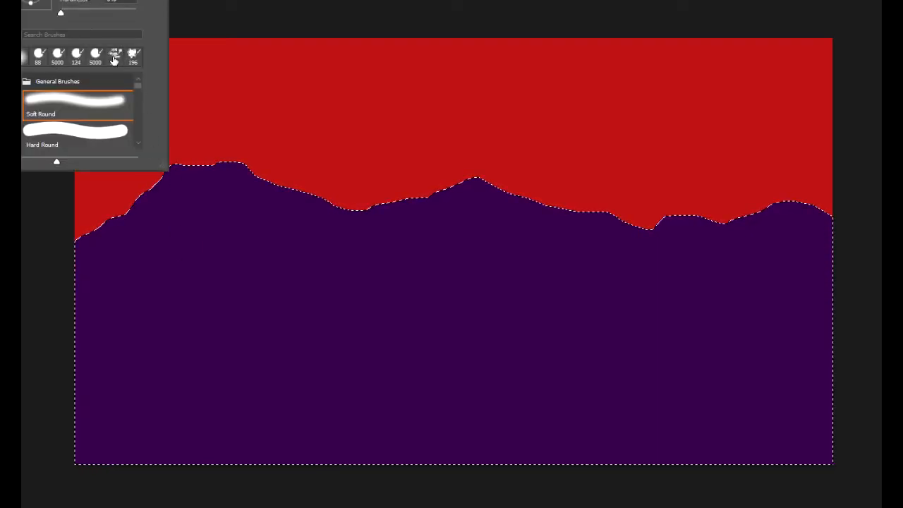
left_click(114, 61)
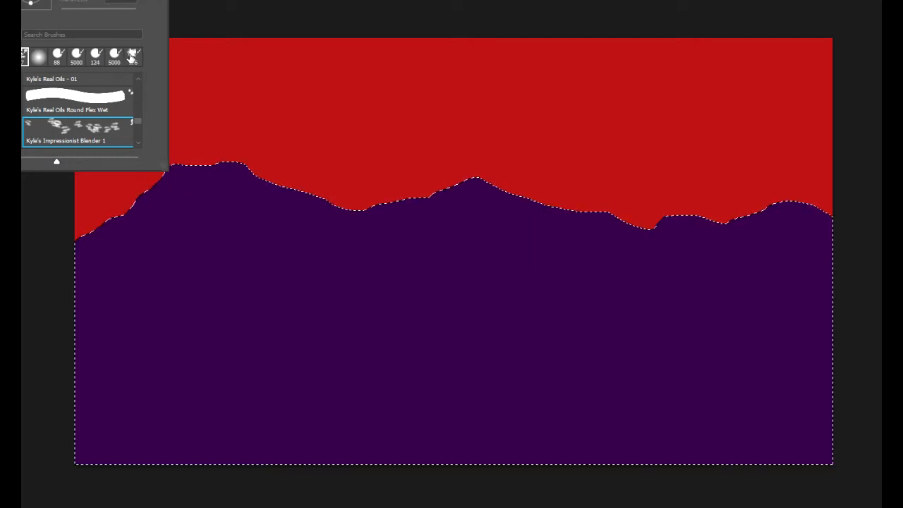
left_click(131, 56)
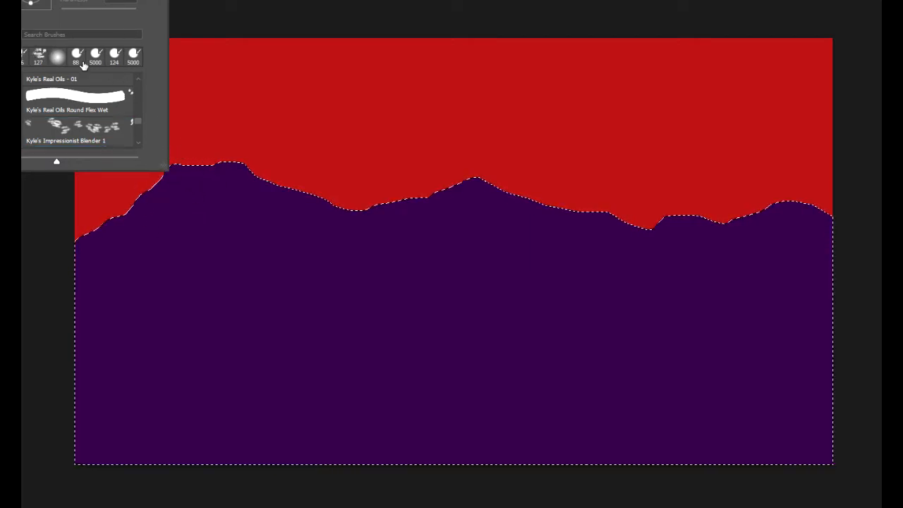
left_click(25, 56)
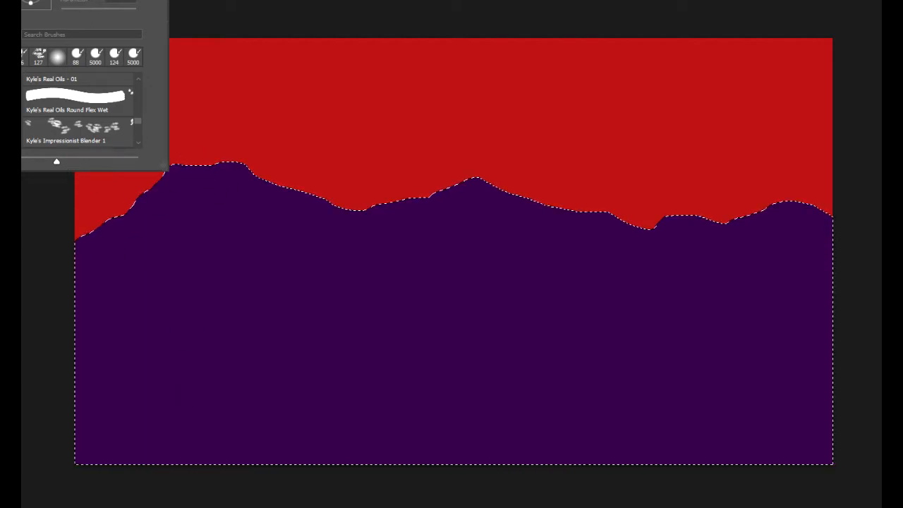
key("Return")
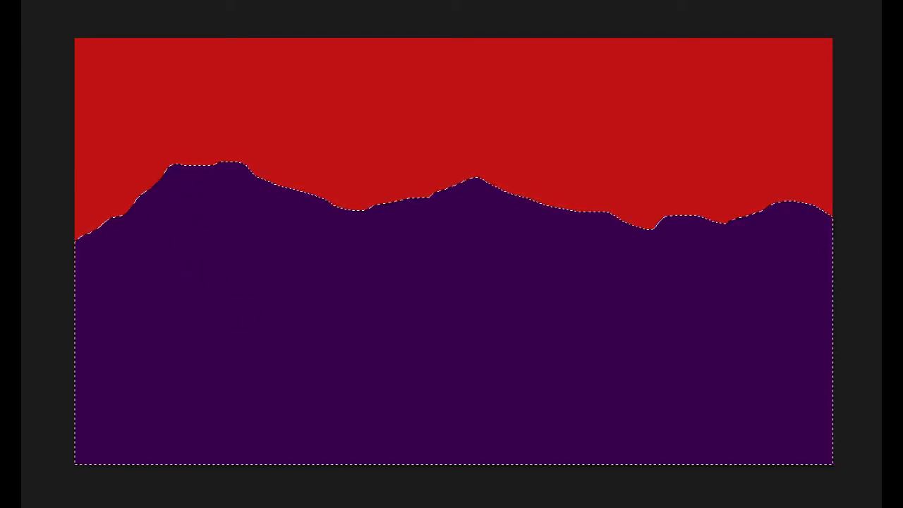
right_click(156, 184)
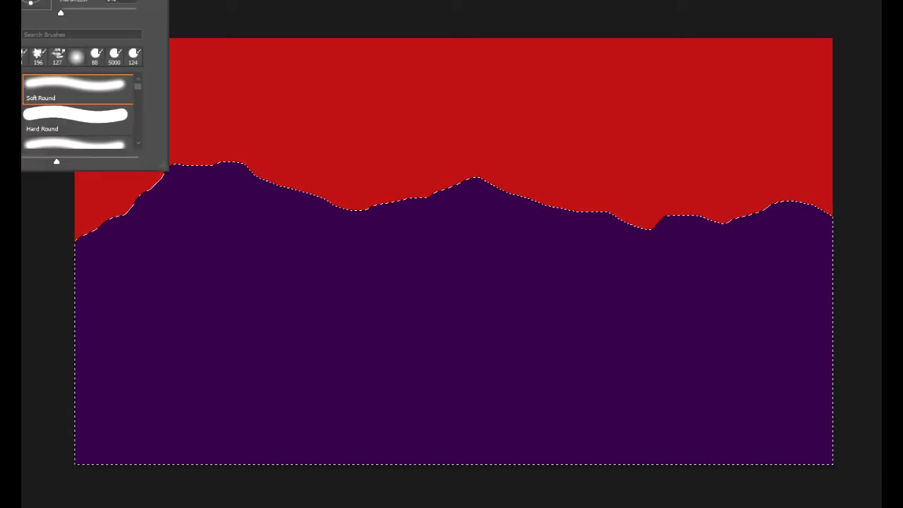
left_click(38, 53)
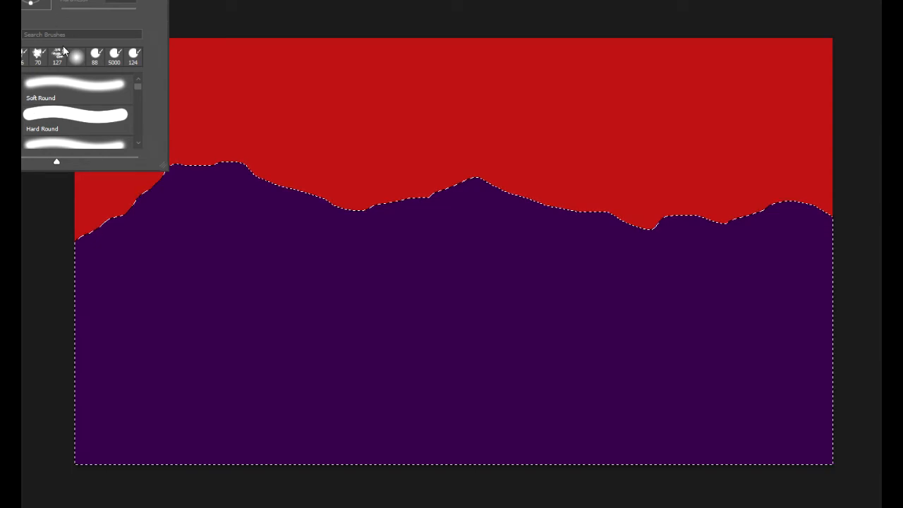
left_click(56, 87)
key("Return")
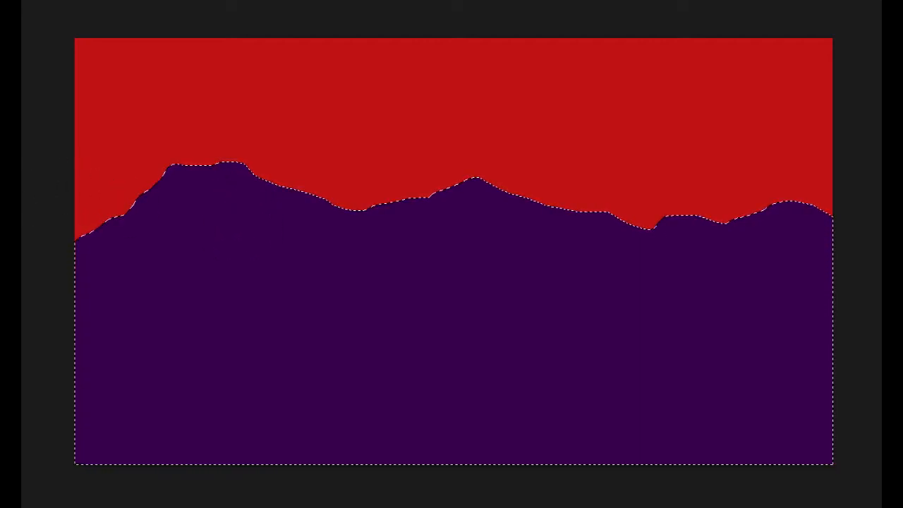
Erase soft streaks and patches from the purple across the left peak and its slopes to expose the red beneath
mouse_move(182, 159)
left_mouse_down()
mouse_move(193, 165)
mouse_move(199, 231)
left_mouse_up()
mouse_move(180, 170)
left_mouse_down()
mouse_move(170, 274)
mouse_move(193, 266)
mouse_move(192, 295)
left_mouse_up()
left_click_drag(205, 160, 206, 209)
left_click_drag(223, 134, 226, 198)
left_click_drag(248, 167, 249, 270)
left_click_drag(246, 184, 238, 258)
mouse_move(256, 139)
left_mouse_down()
mouse_move(273, 259)
mouse_move(283, 165)
mouse_move(287, 208)
mouse_move(296, 165)
left_mouse_up()
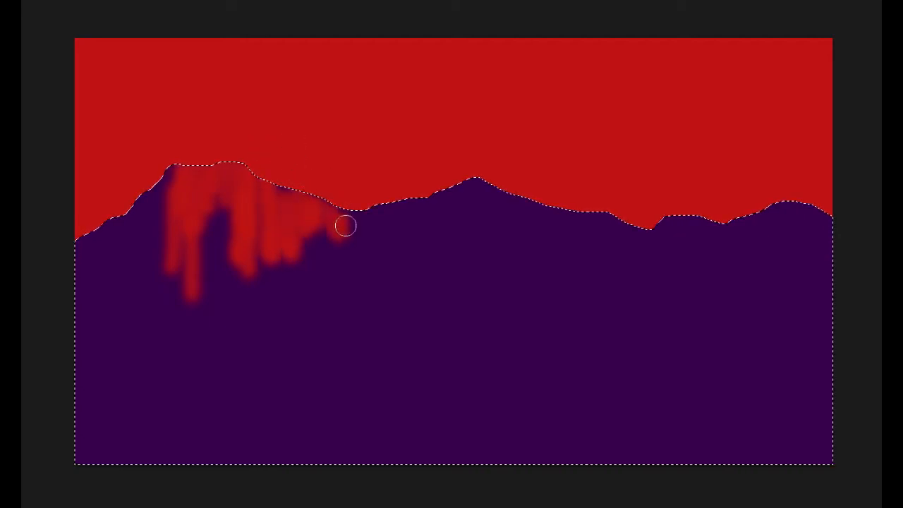
left_click_drag(346, 225, 350, 251)
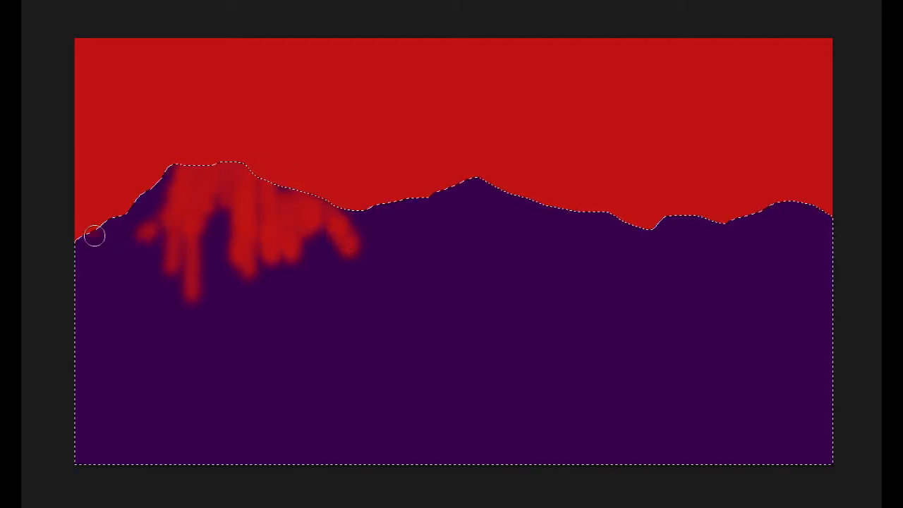
left_click_drag(132, 243, 141, 264)
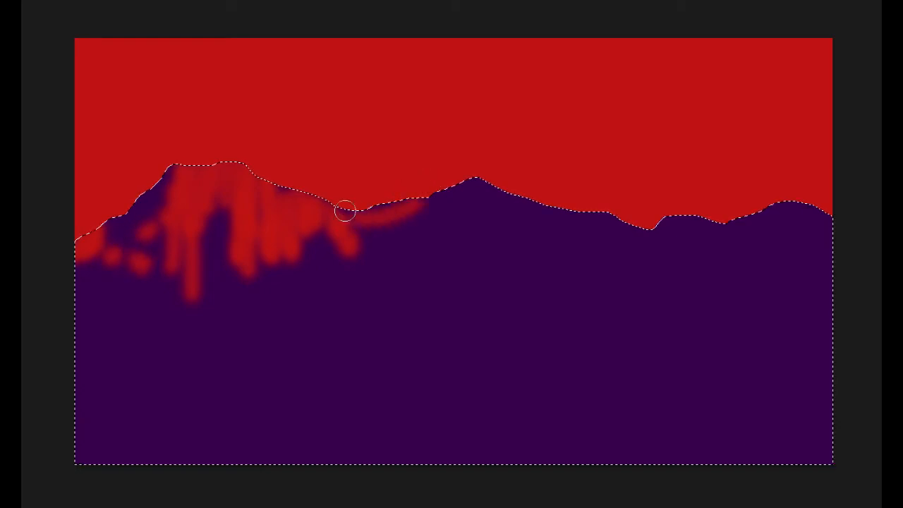
left_click_drag(343, 245, 318, 236)
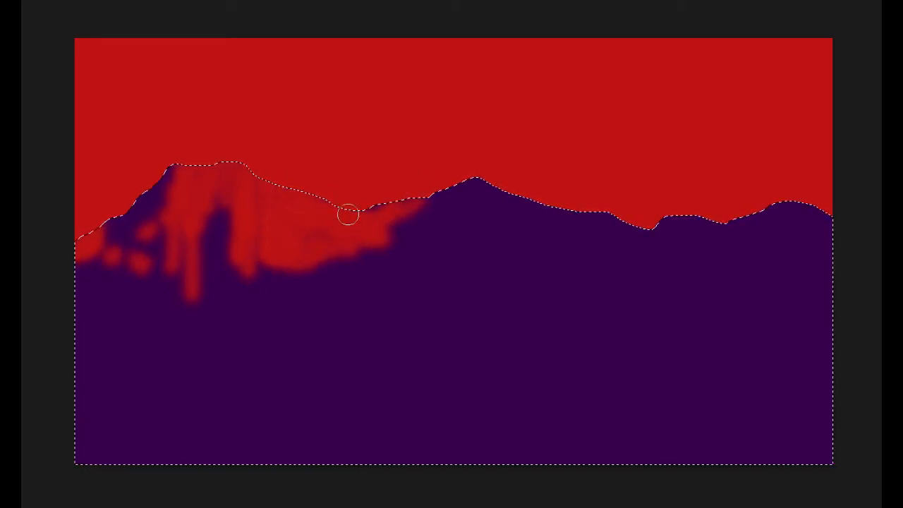
Erase soft patches below the ridgeline of the middle and right peaks to expose the red beneath
mouse_move(493, 202)
left_mouse_down()
mouse_move(486, 225)
mouse_move(469, 170)
mouse_move(480, 203)
mouse_move(515, 230)
mouse_move(517, 204)
left_mouse_up()
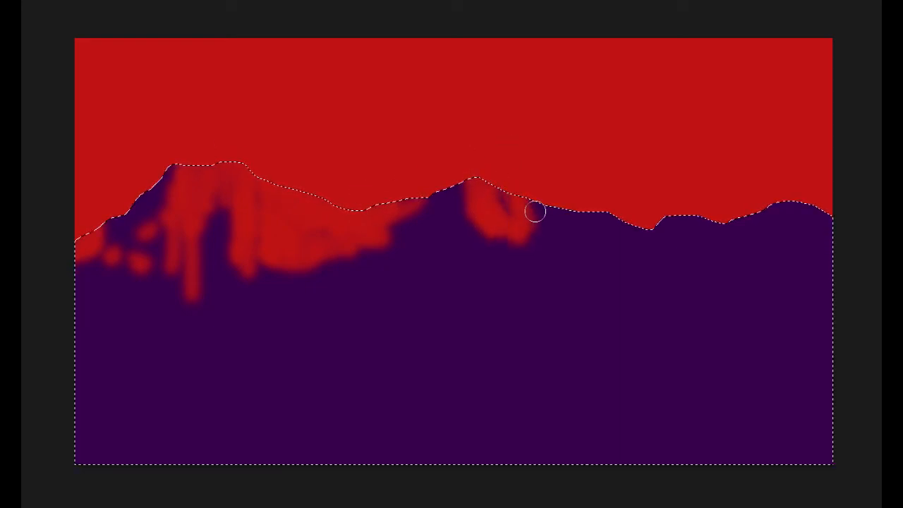
mouse_move(570, 211)
left_mouse_down()
mouse_move(531, 247)
mouse_move(579, 237)
mouse_move(517, 207)
left_mouse_up()
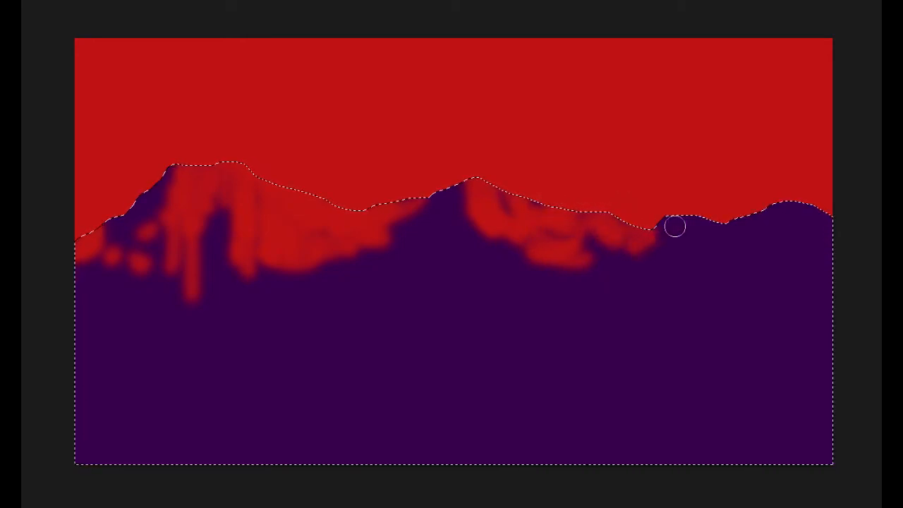
mouse_move(728, 238)
left_mouse_down()
mouse_move(719, 263)
mouse_move(710, 250)
mouse_move(686, 248)
mouse_move(732, 239)
mouse_move(737, 225)
mouse_move(754, 253)
mouse_move(746, 209)
left_mouse_up()
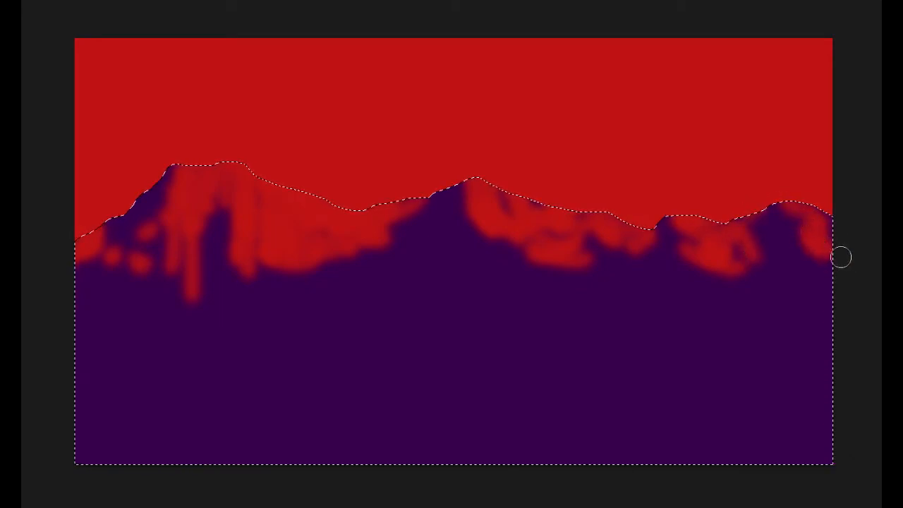
Erase further soft patches along the lower slopes across the mountain range, and clear the selection
mouse_move(192, 172)
left_mouse_down()
mouse_move(220, 233)
mouse_move(195, 243)
mouse_move(204, 267)
mouse_move(320, 264)
mouse_move(161, 287)
mouse_move(123, 268)
mouse_move(69, 266)
left_mouse_up()
mouse_move(332, 281)
left_mouse_down()
mouse_move(371, 264)
mouse_move(415, 262)
mouse_move(405, 244)
mouse_move(418, 242)
mouse_move(418, 227)
mouse_move(442, 243)
mouse_move(430, 256)
mouse_move(468, 254)
mouse_move(442, 211)
mouse_move(468, 242)
left_mouse_up()
left_click(520, 282)
left_click_drag(670, 271, 567, 288)
mouse_move(353, 297)
left_mouse_down()
mouse_move(450, 270)
mouse_move(587, 277)
left_mouse_up()
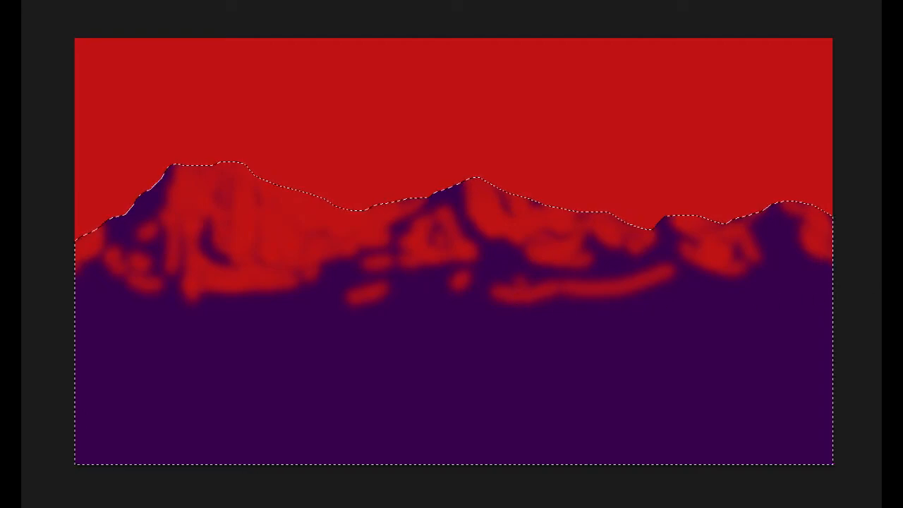
key("ctrl+d")
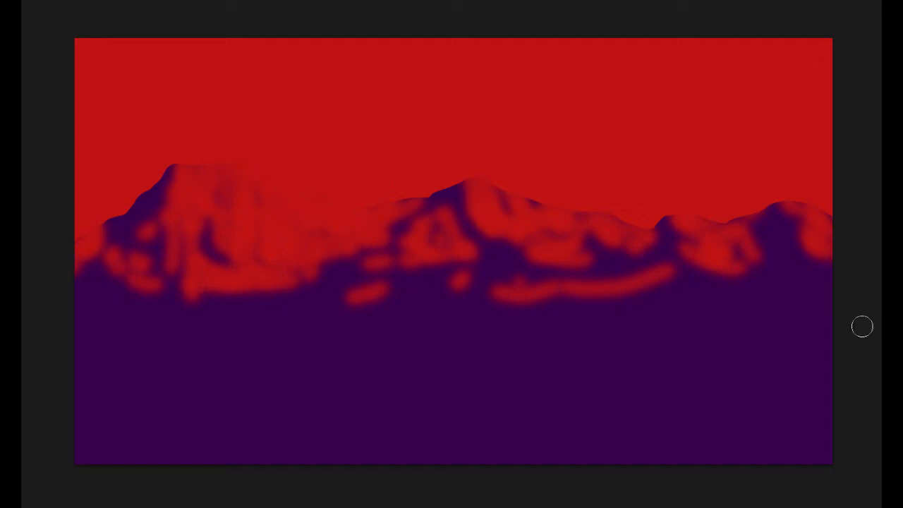
Set the foreground colour to salmon pink ff6d62
left_click(21, 339)
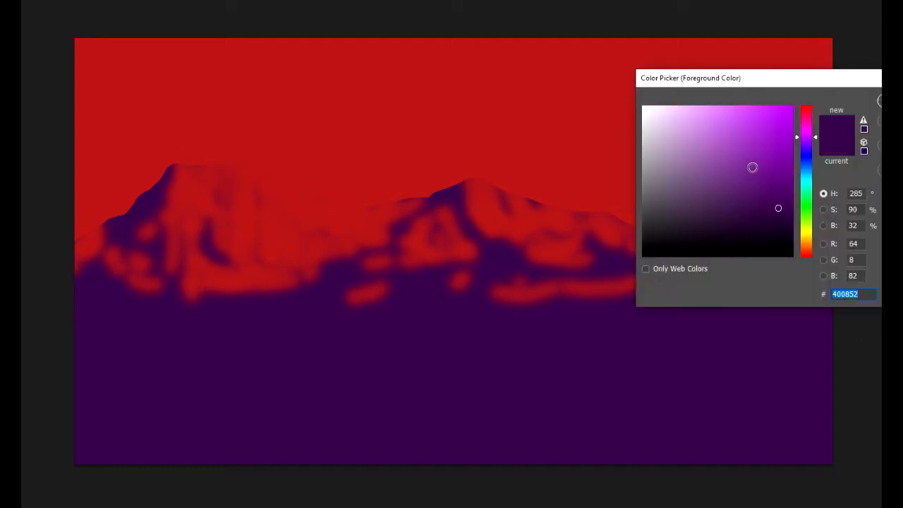
left_click_drag(686, 152, 649, 136)
left_click_drag(804, 231, 807, 255)
left_click(732, 103)
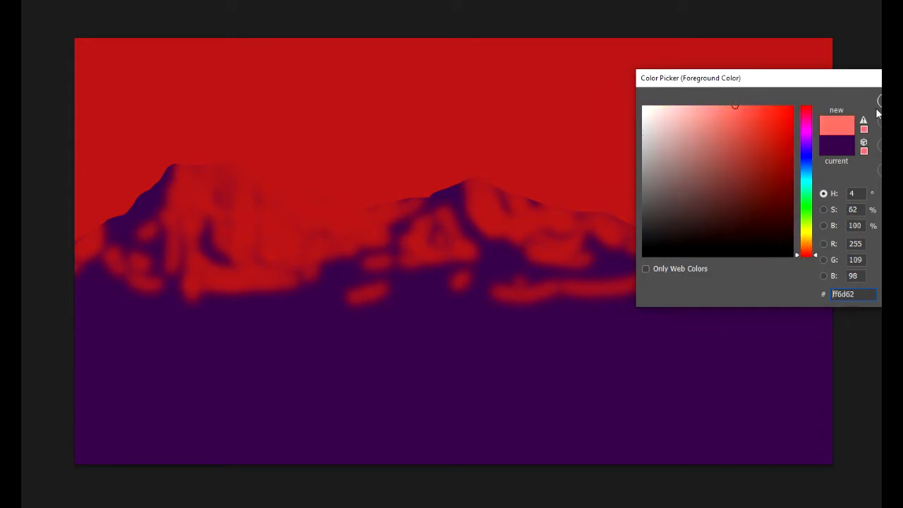
left_click(878, 109)
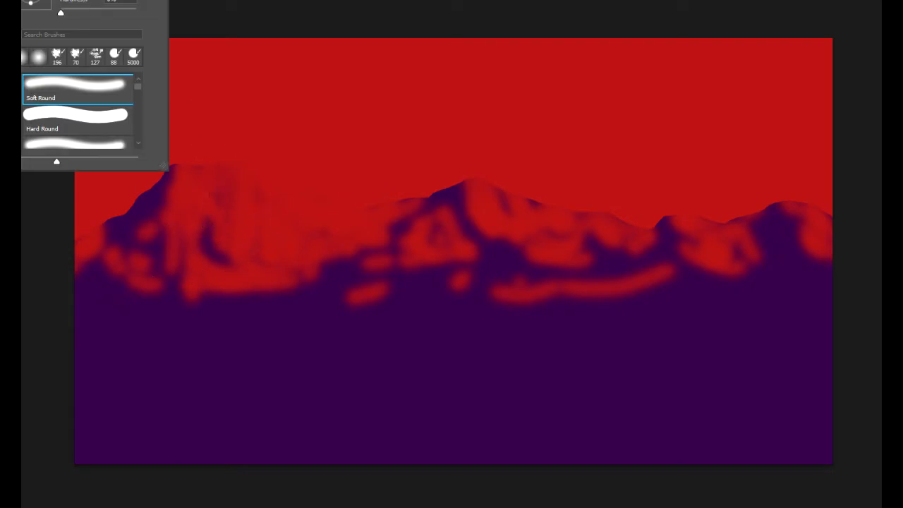
Try painting a salmon-pink glow over the left peak with a larger Soft Round brush, and undo the strokes
key("Escape")
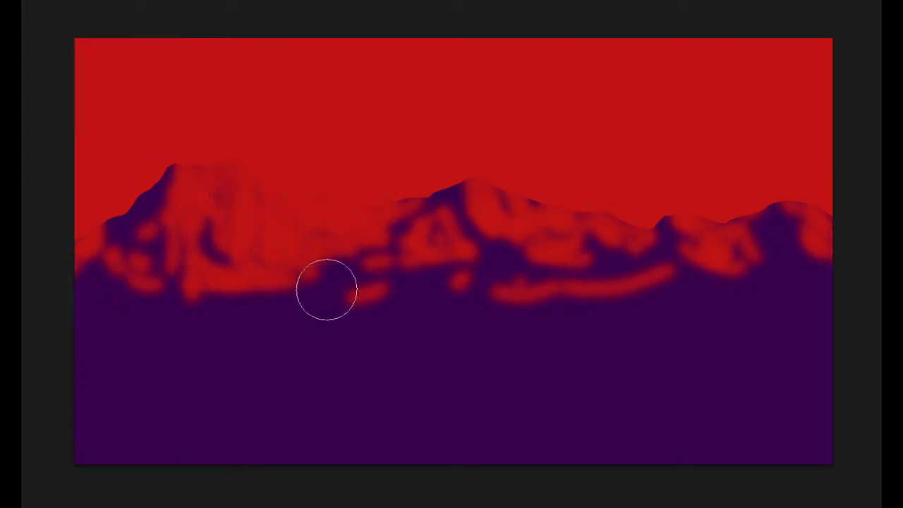
mouse_move(175, 175)
left_mouse_down()
mouse_move(58, 243)
mouse_move(103, 208)
mouse_move(75, 254)
mouse_move(74, 239)
mouse_move(133, 201)
mouse_move(161, 161)
mouse_move(251, 164)
mouse_move(376, 207)
mouse_move(225, 177)
mouse_move(183, 197)
mouse_move(248, 207)
left_mouse_up()
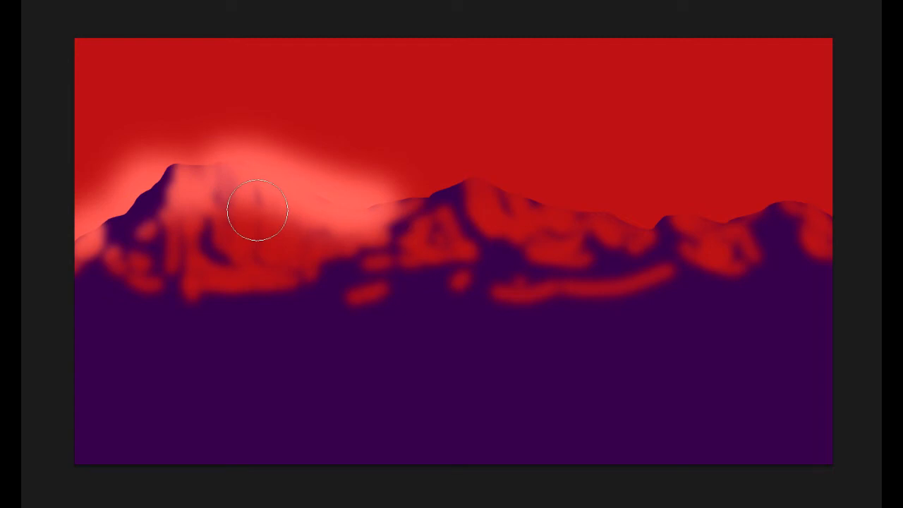
key("v")
key("ctrl+z")
key("ctrl+z")
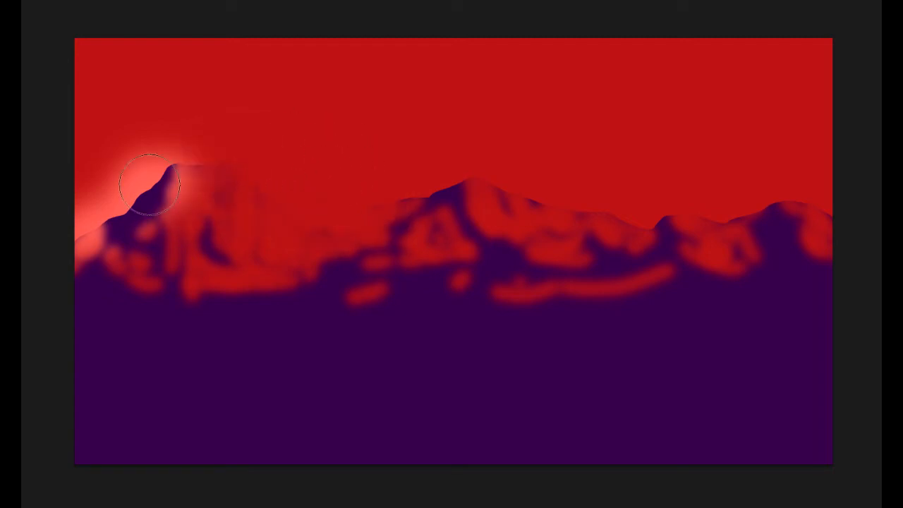
key("ctrl+z")
key("ctrl+z")
key("ctrl+z")
key("ctrl+z")
key("ctrl+z")
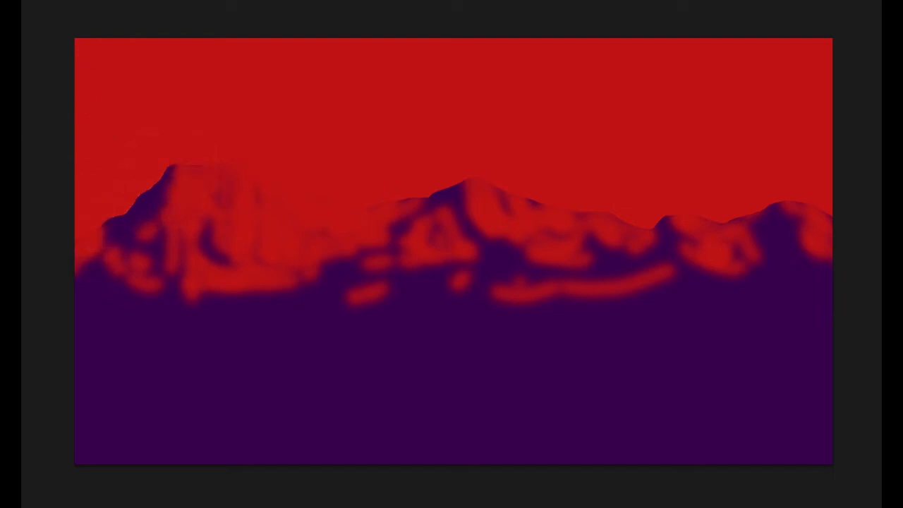
Select the red sky area above the mountain ridgeline
left_click(48, 76)
left_click(605, 127)
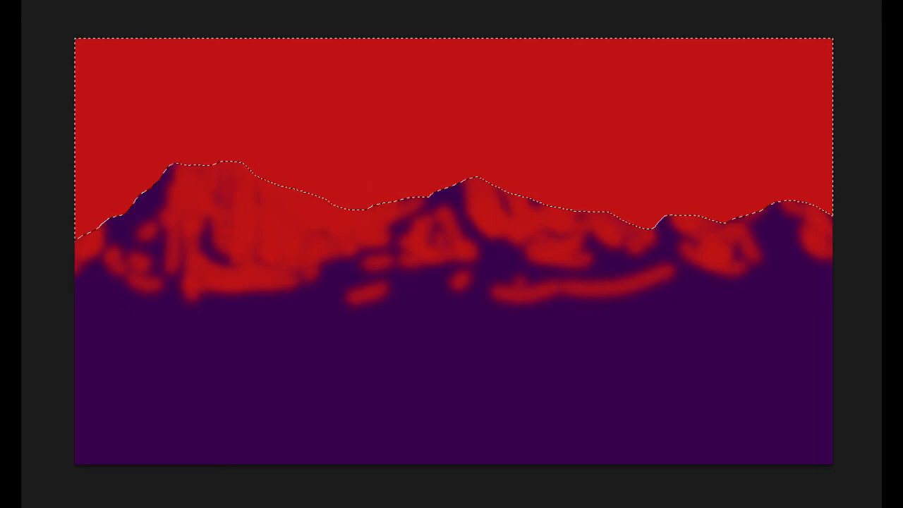
Try painting a soft pink glow above the ridge with a Gaussian Blur on it, and delete the glow
mouse_move(108, 211)
left_mouse_down()
mouse_move(60, 237)
mouse_move(104, 214)
mouse_move(176, 151)
mouse_move(285, 174)
mouse_move(333, 210)
mouse_move(361, 209)
mouse_move(308, 204)
mouse_move(230, 177)
mouse_move(133, 251)
mouse_move(80, 241)
mouse_move(92, 187)
mouse_move(140, 126)
mouse_move(370, 222)
mouse_move(415, 228)
mouse_move(305, 201)
mouse_move(422, 194)
mouse_move(687, 243)
mouse_move(471, 196)
mouse_move(392, 205)
mouse_move(367, 189)
mouse_move(488, 175)
mouse_move(847, 189)
mouse_move(575, 264)
mouse_move(238, 179)
mouse_move(230, 208)
mouse_move(572, 119)
mouse_move(715, 164)
mouse_move(847, 117)
mouse_move(753, 105)
left_mouse_up()
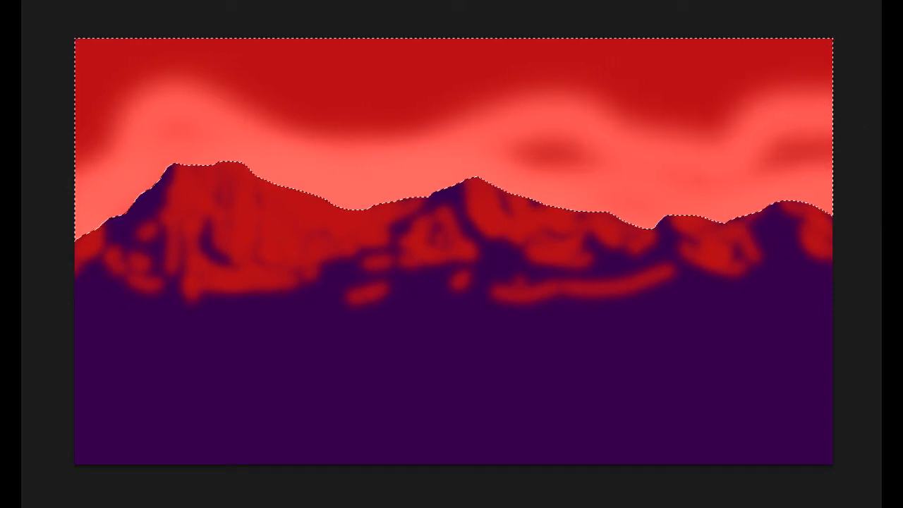
left_click(158, 1)
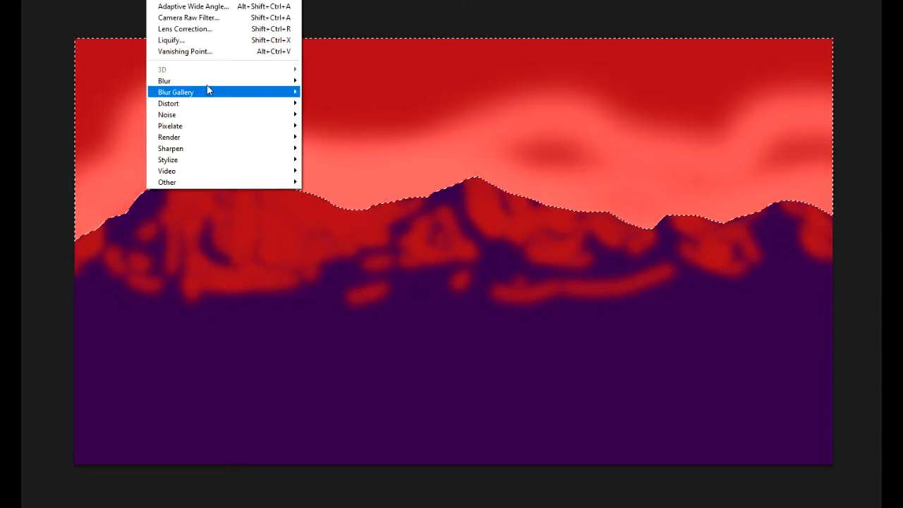
mouse_move(205, 82)
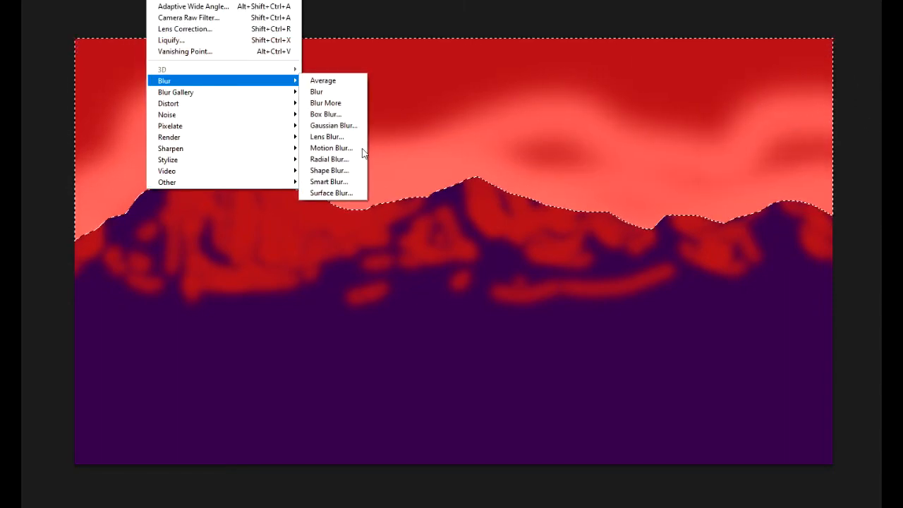
left_click(340, 127)
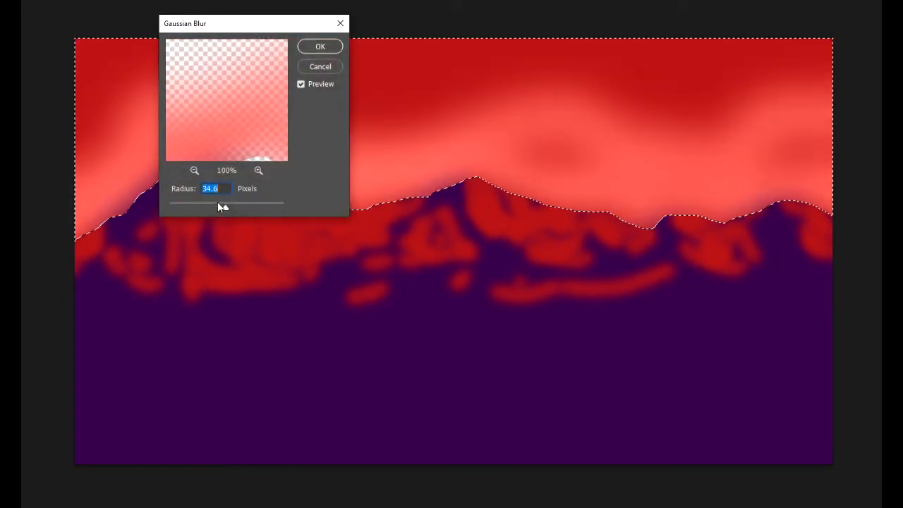
mouse_move(209, 207)
left_mouse_down()
mouse_move(191, 210)
mouse_move(214, 208)
mouse_move(201, 209)
left_mouse_up()
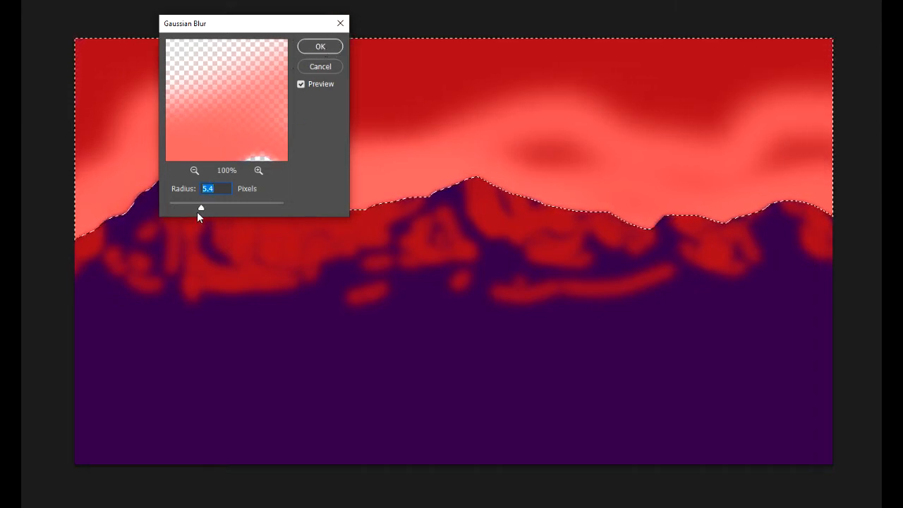
left_click(329, 44)
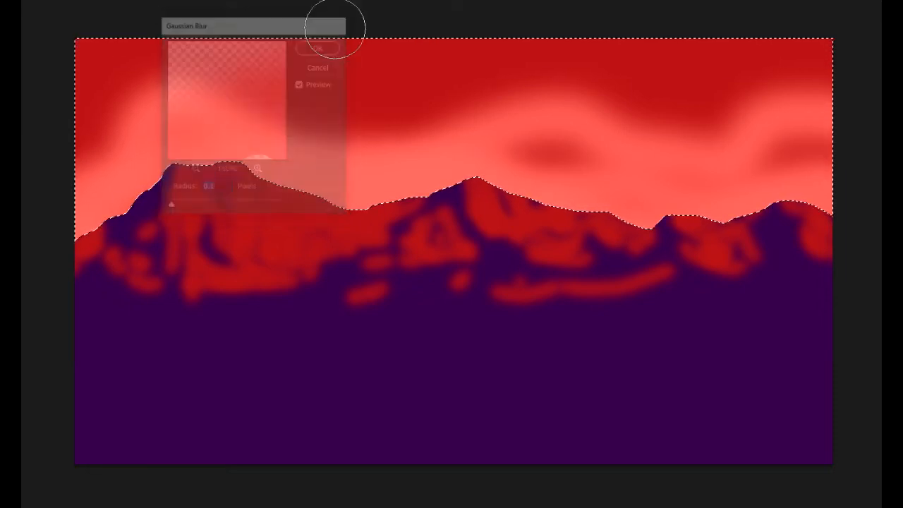
key("Delete")
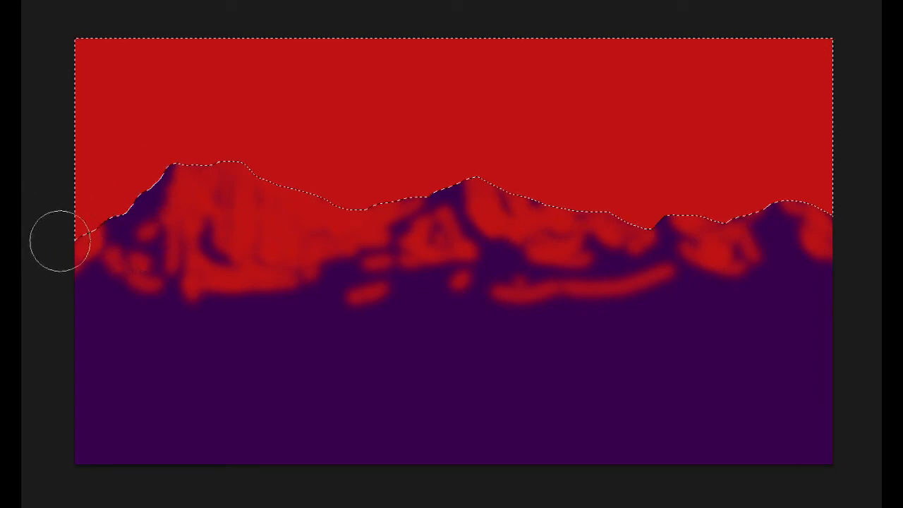
Try painting a soft salmon-pink glow along the mountain ridgeline inside the sky selection
mouse_move(60, 238)
left_mouse_down()
mouse_move(120, 172)
mouse_move(184, 159)
mouse_move(206, 164)
mouse_move(210, 198)
mouse_move(270, 175)
mouse_move(474, 215)
mouse_move(499, 196)
mouse_move(554, 204)
left_mouse_up()
left_click_drag(691, 239, 528, 206)
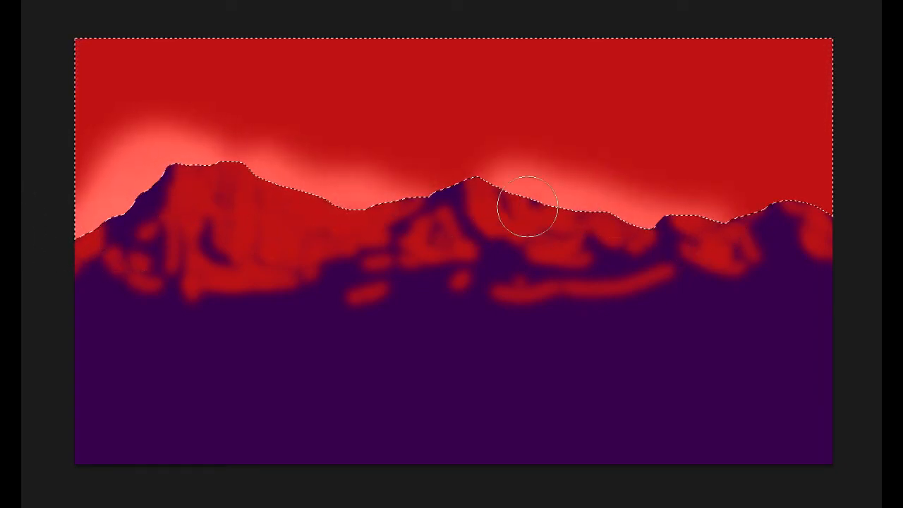
mouse_move(361, 228)
left_mouse_down()
mouse_move(453, 205)
mouse_move(578, 155)
mouse_move(688, 224)
mouse_move(740, 242)
mouse_move(506, 191)
left_mouse_up()
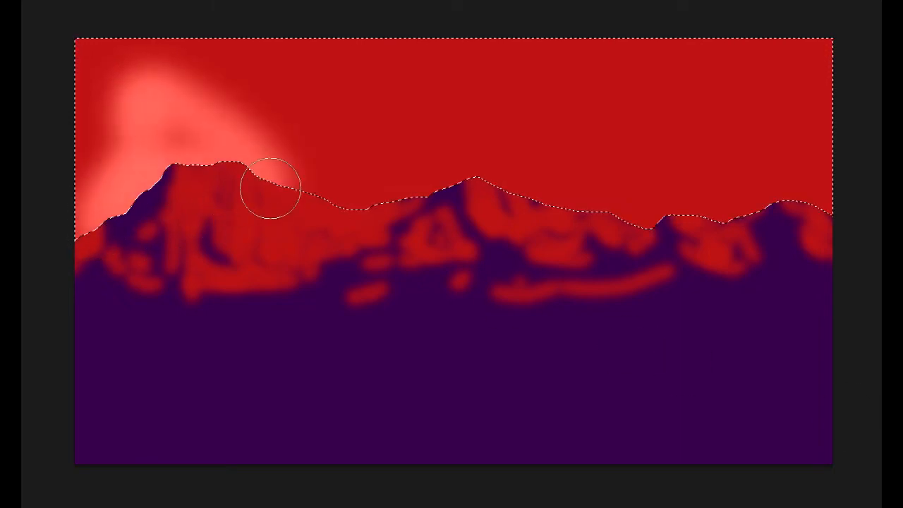
Paint soft salmon-pink clouds across the selected sky, leaving patches of darker red, and clear the selection
left_click_drag(271, 189, 120, 166)
mouse_move(60, 192)
left_mouse_down()
mouse_move(97, 183)
mouse_move(138, 217)
mouse_move(256, 269)
mouse_move(422, 195)
mouse_move(216, 180)
mouse_move(392, 220)
mouse_move(533, 210)
left_mouse_up()
mouse_move(556, 159)
left_mouse_down()
mouse_move(649, 266)
mouse_move(730, 242)
mouse_move(826, 195)
left_mouse_up()
left_click_drag(643, 243, 612, 229)
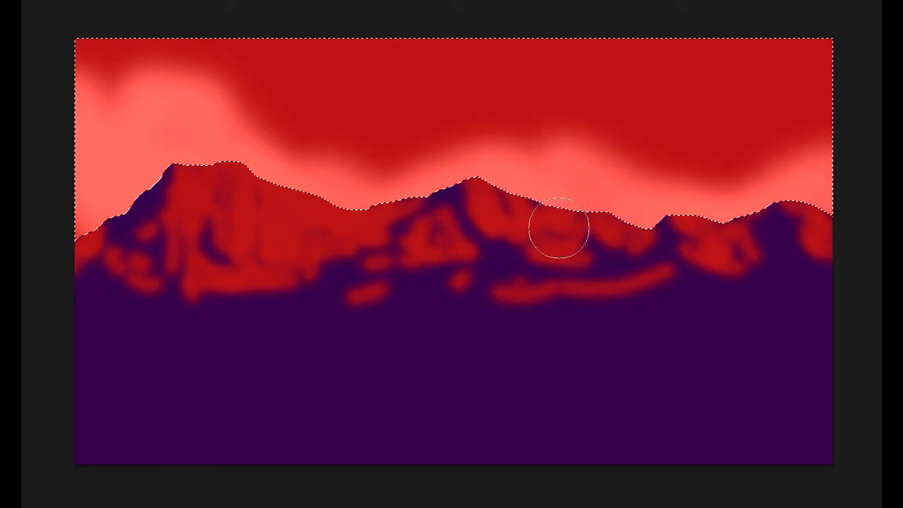
mouse_move(756, 14)
left_mouse_down()
mouse_move(664, 72)
mouse_move(507, 26)
mouse_move(351, 37)
mouse_move(618, 70)
mouse_move(816, 35)
mouse_move(807, 45)
mouse_move(425, 81)
mouse_move(159, 71)
mouse_move(253, 89)
mouse_move(748, 134)
mouse_move(713, 131)
left_mouse_up()
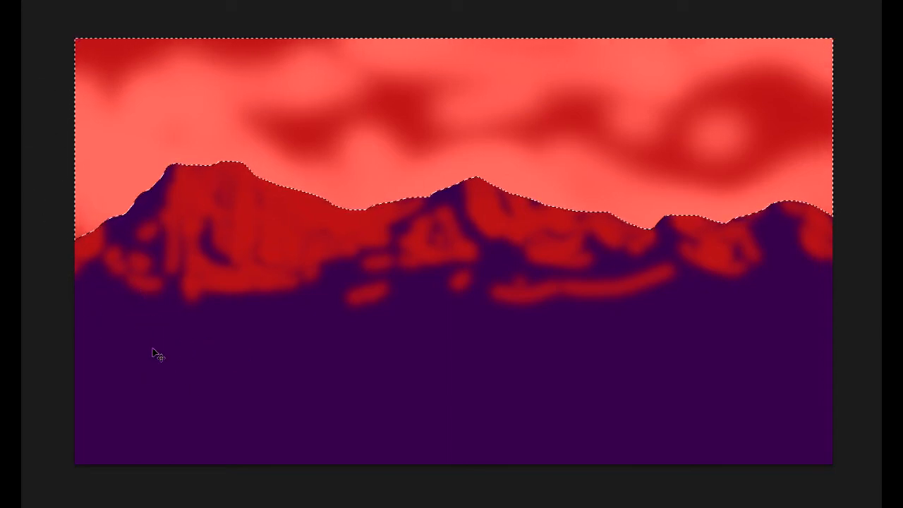
key("ctrl+d")
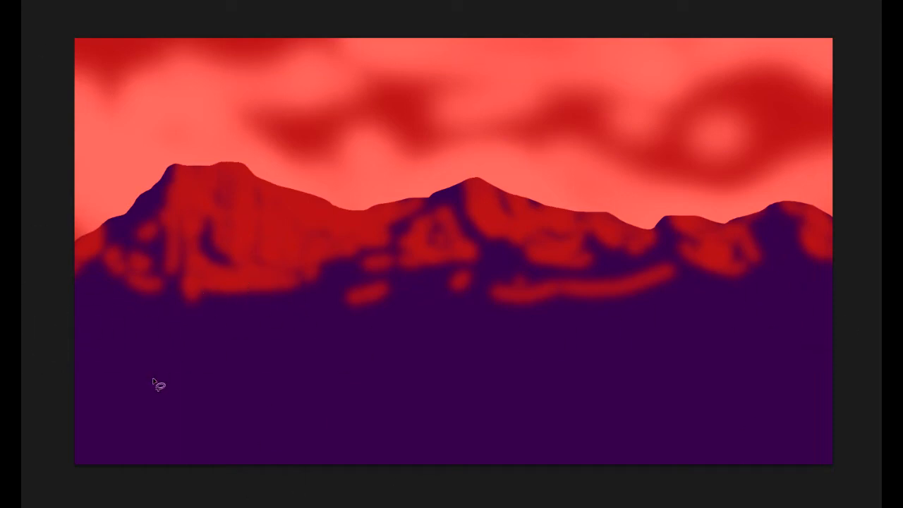
Lasso the ground below the mountains along a gently wavy upper edge and fill it with green 39850a
mouse_move(71, 302)
left_mouse_down()
mouse_move(526, 327)
mouse_move(855, 295)
mouse_move(869, 364)
mouse_move(863, 482)
mouse_move(442, 489)
mouse_move(28, 301)
mouse_move(45, 276)
mouse_move(54, 309)
left_mouse_up()
left_click(10, 227)
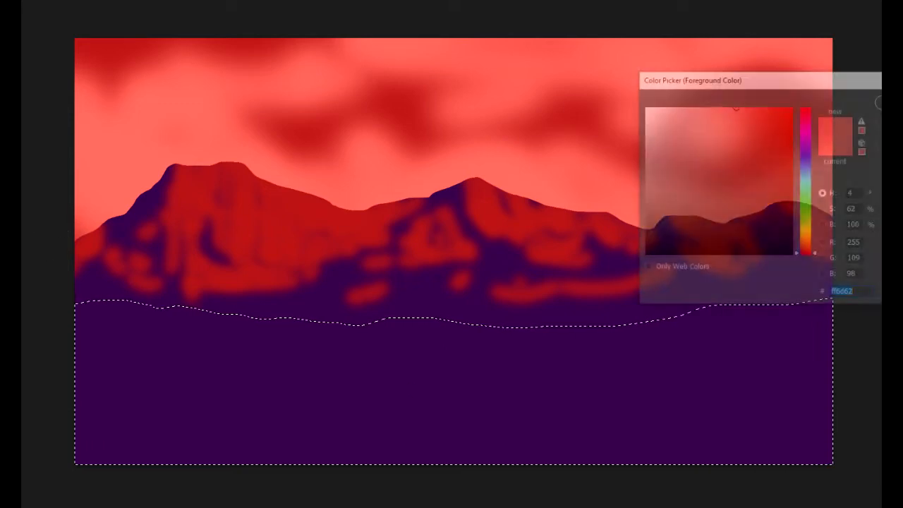
left_click(806, 216)
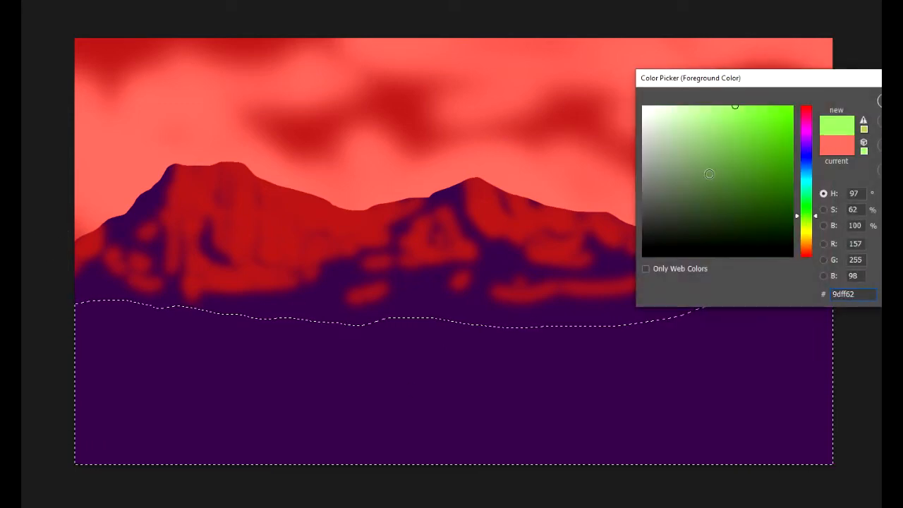
mouse_move(709, 174)
left_mouse_down()
mouse_move(785, 107)
mouse_move(756, 180)
mouse_move(781, 195)
mouse_move(782, 179)
left_mouse_up()
key("Return")
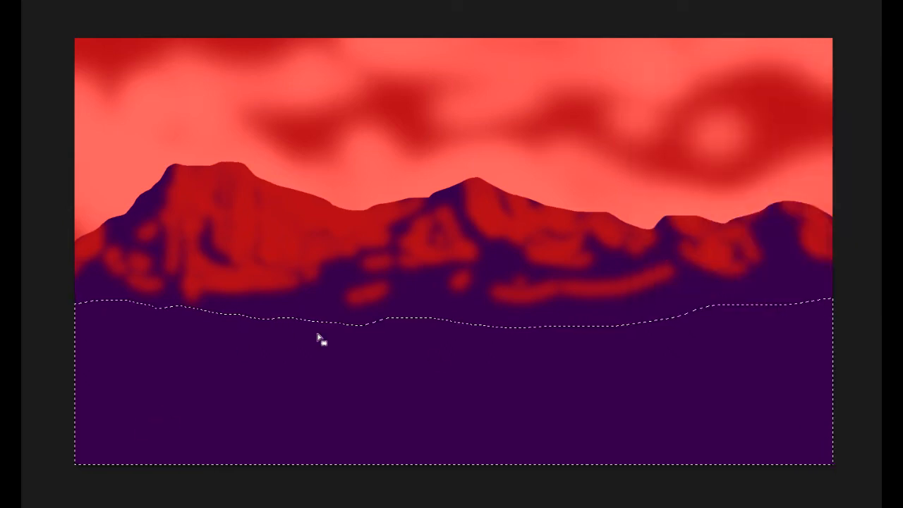
key("super")
key("super")
key("alt+BackSpace")
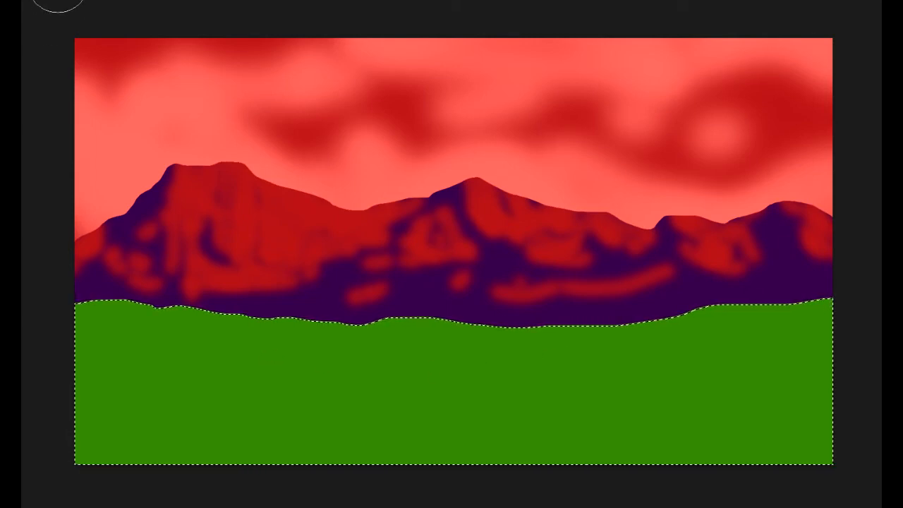
Set the foreground colour to dark green 204e04 and brush soft shading over most of the green ground
left_click(53, 1)
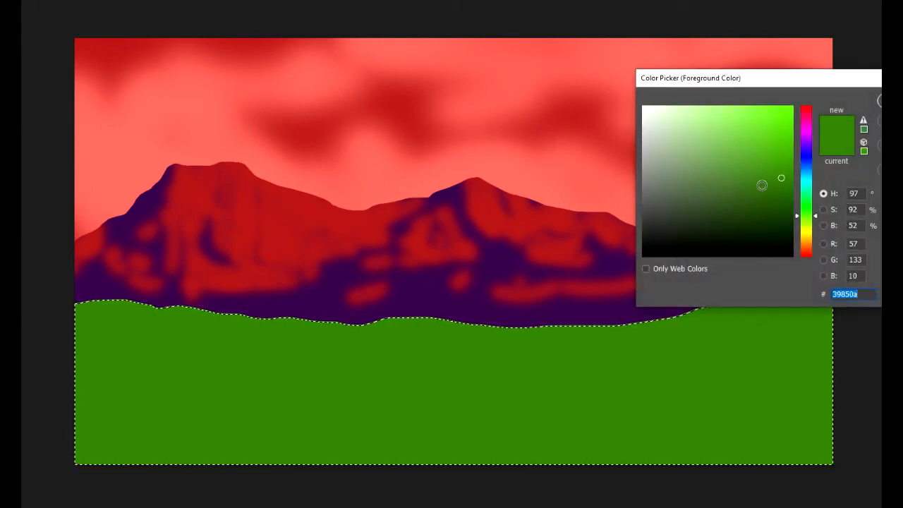
left_click_drag(762, 185, 786, 210)
key("Return")
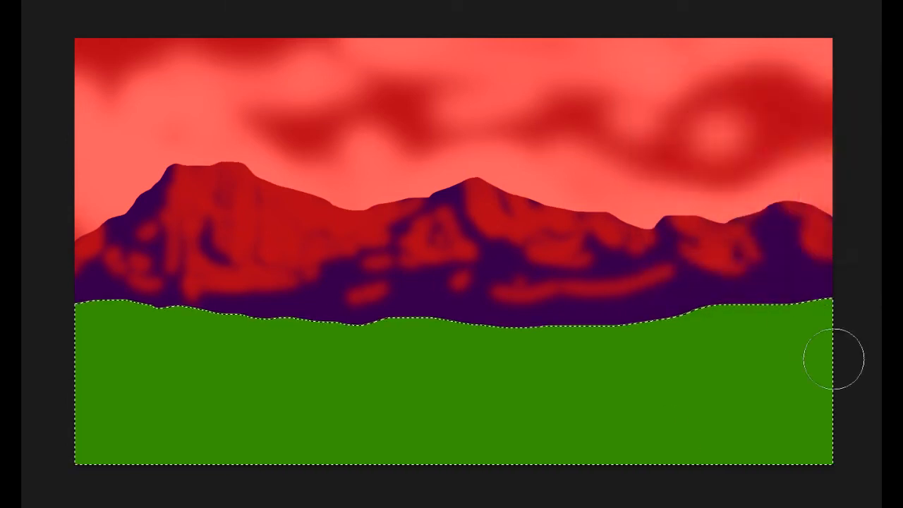
left_click(799, 331)
mouse_move(645, 319)
left_mouse_down()
mouse_move(832, 417)
mouse_move(173, 434)
mouse_move(42, 311)
mouse_move(820, 300)
mouse_move(40, 343)
mouse_move(403, 357)
left_mouse_up()
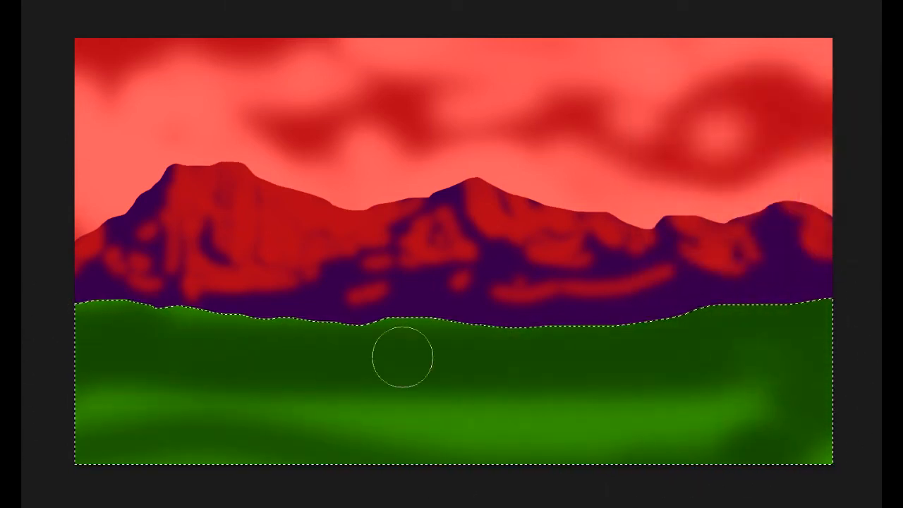
mouse_move(694, 459)
left_mouse_down()
mouse_move(218, 402)
mouse_move(502, 404)
left_mouse_up()
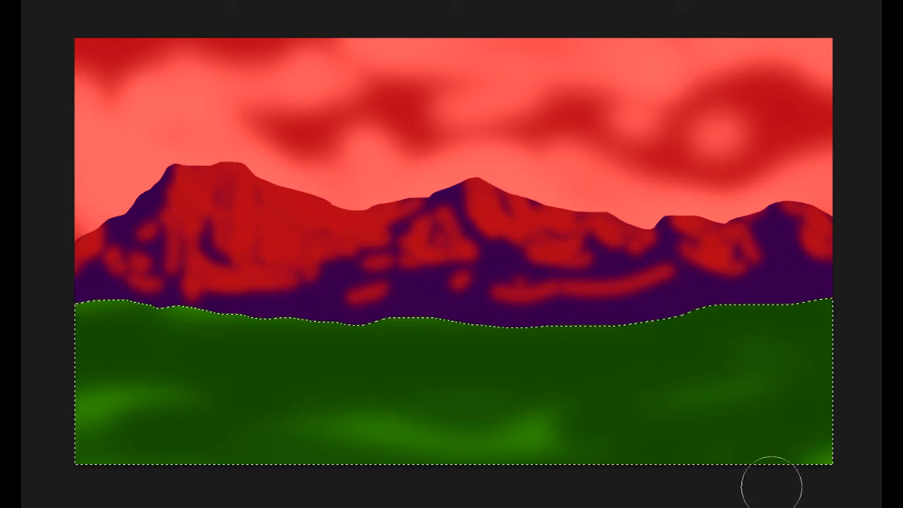
Set the foreground colour to deeper green 153502 and paint soft shadow patches on the ground's edges and middle
left_click(11, 452)
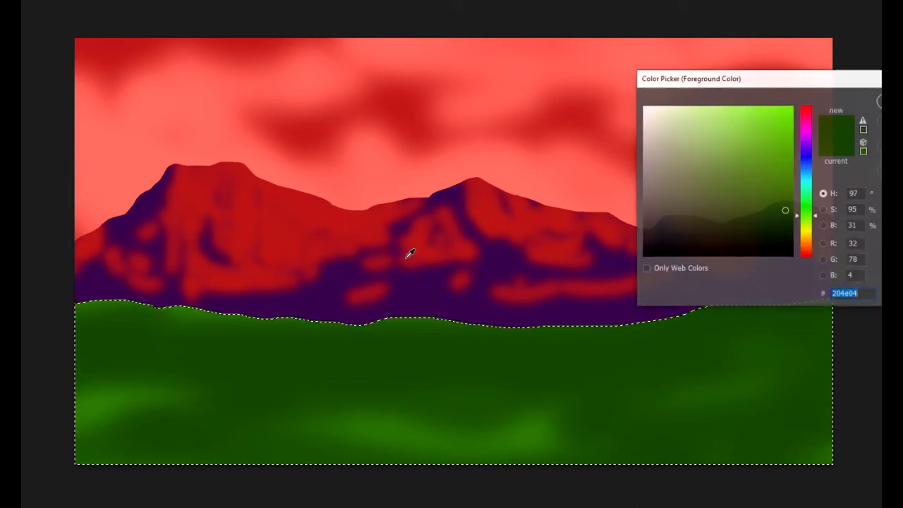
left_click(788, 226)
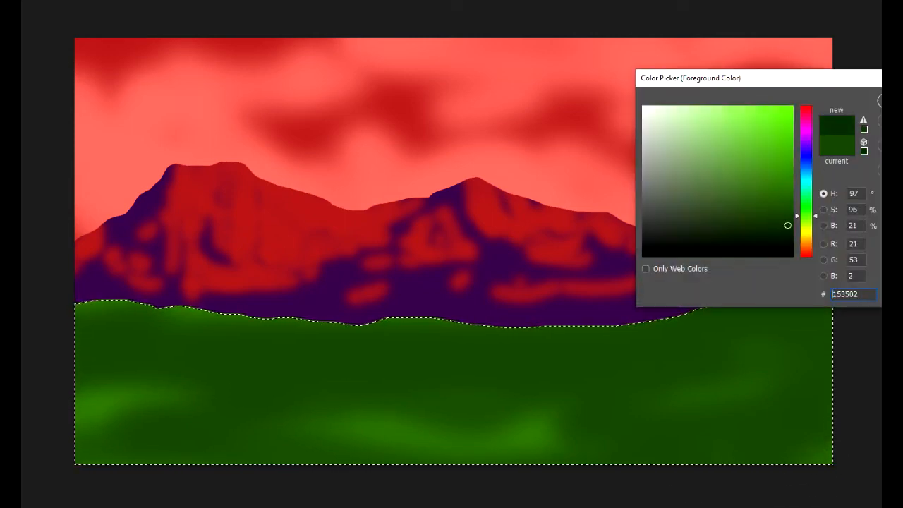
key("Return")
mouse_move(773, 484)
left_mouse_down()
mouse_move(835, 393)
mouse_move(532, 507)
left_mouse_up()
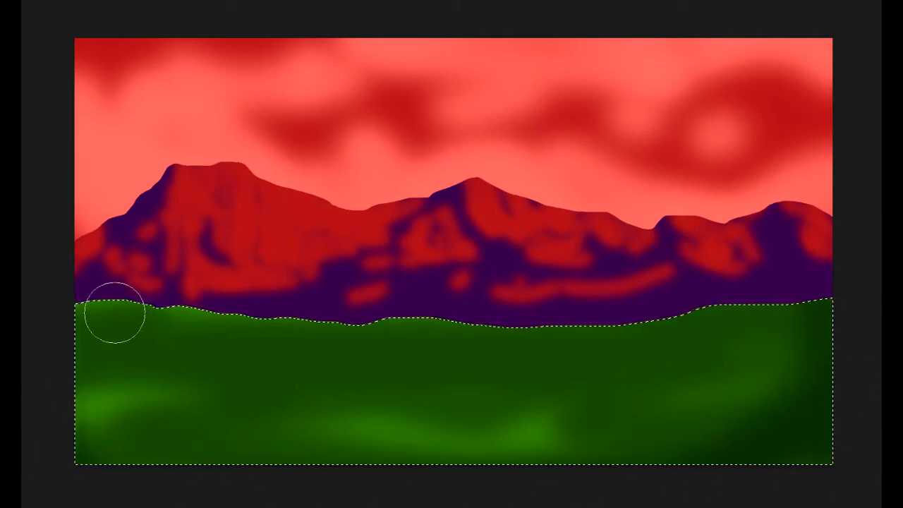
mouse_move(113, 312)
left_mouse_down()
mouse_move(218, 338)
mouse_move(48, 335)
mouse_move(77, 312)
mouse_move(311, 351)
left_mouse_up()
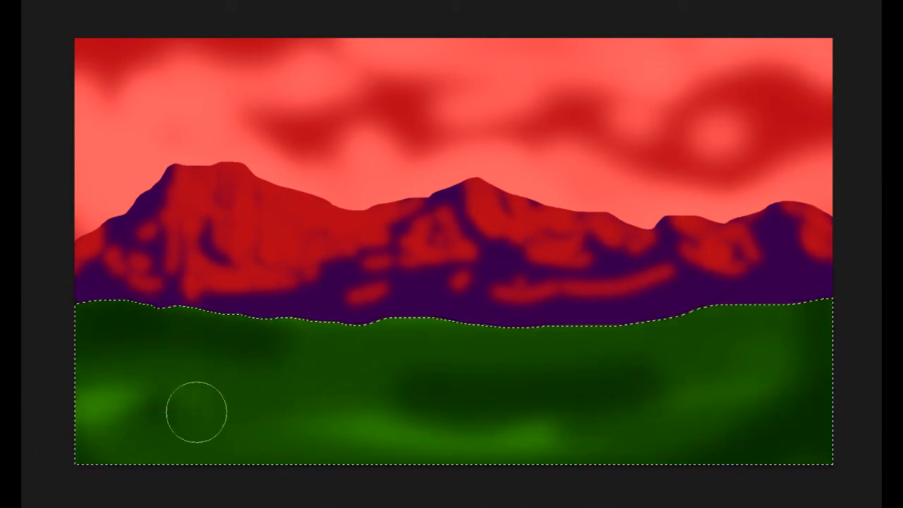
left_click_drag(196, 412, 261, 420)
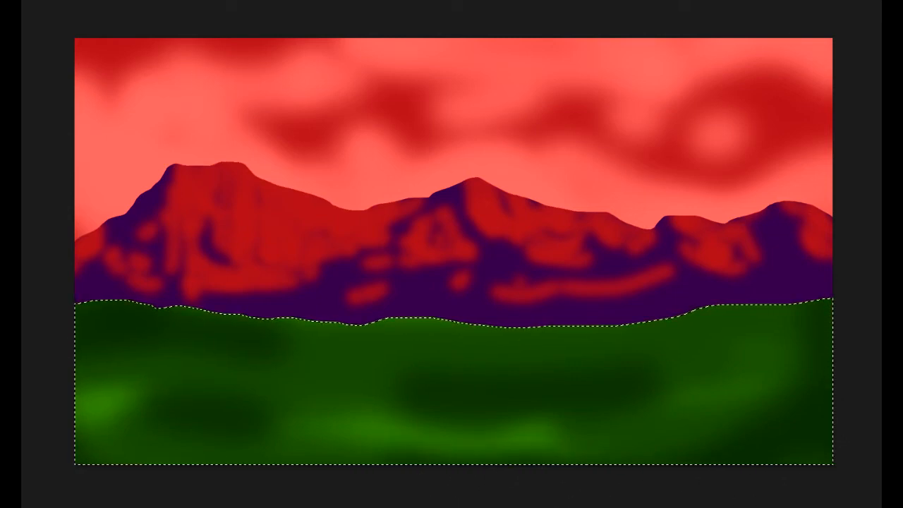
Paint dark foliage texture over the green ground with the recent 196 px textured brush, and clear the selection
left_click(29, 1)
scroll(75, 130, "down", 1)
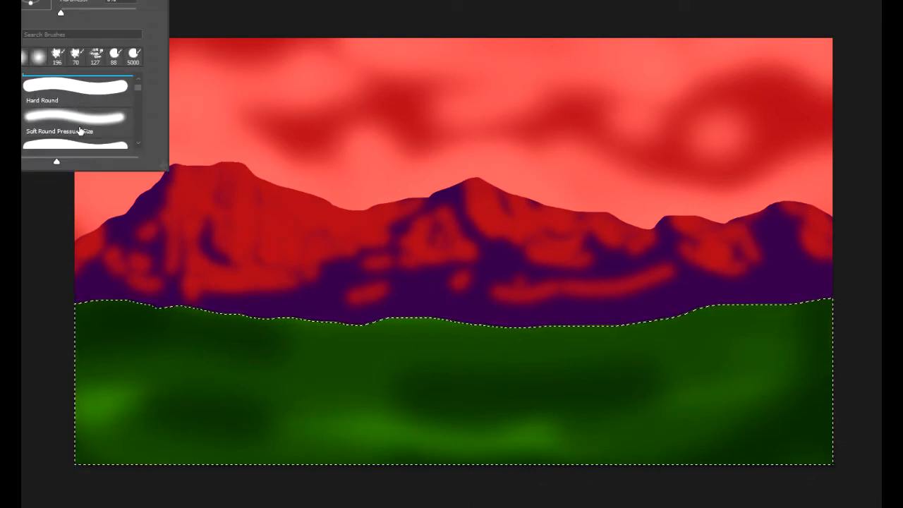
left_click(58, 57)
left_click(234, 353)
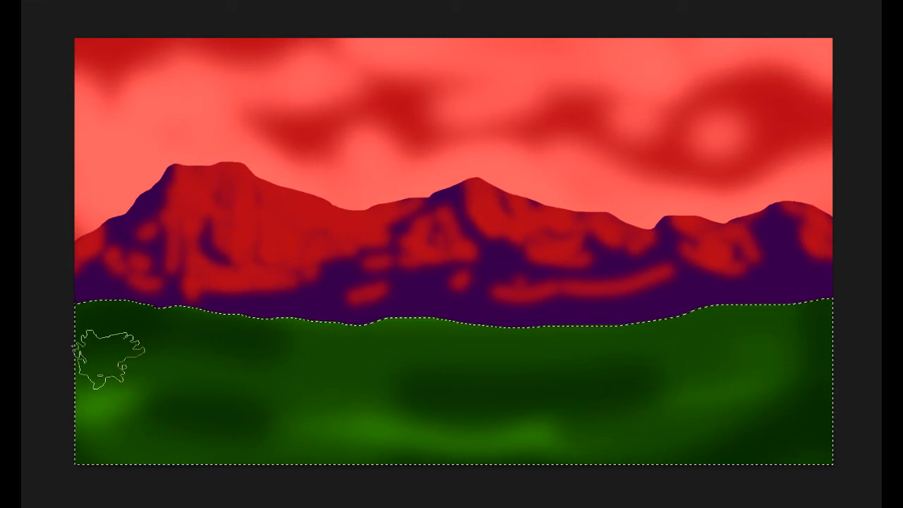
mouse_move(110, 431)
left_mouse_down()
mouse_move(48, 355)
mouse_move(145, 399)
left_mouse_up()
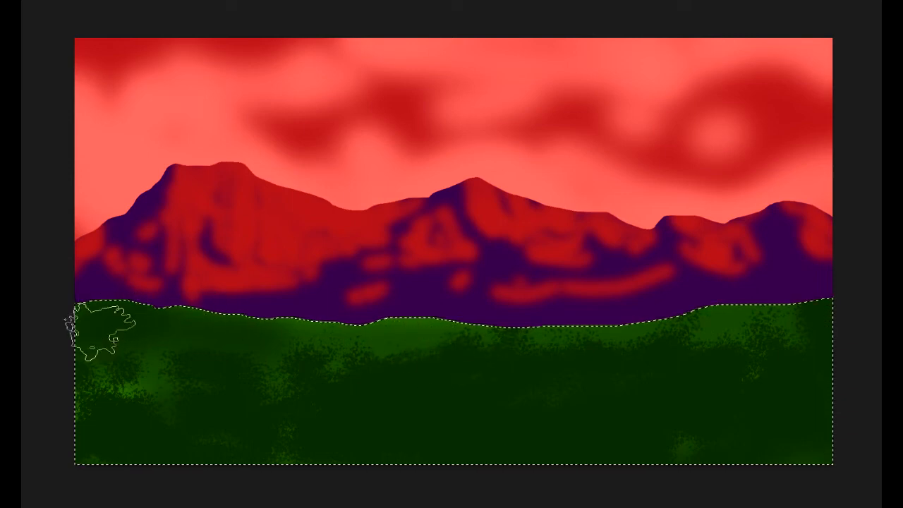
left_click_drag(160, 368, 213, 430)
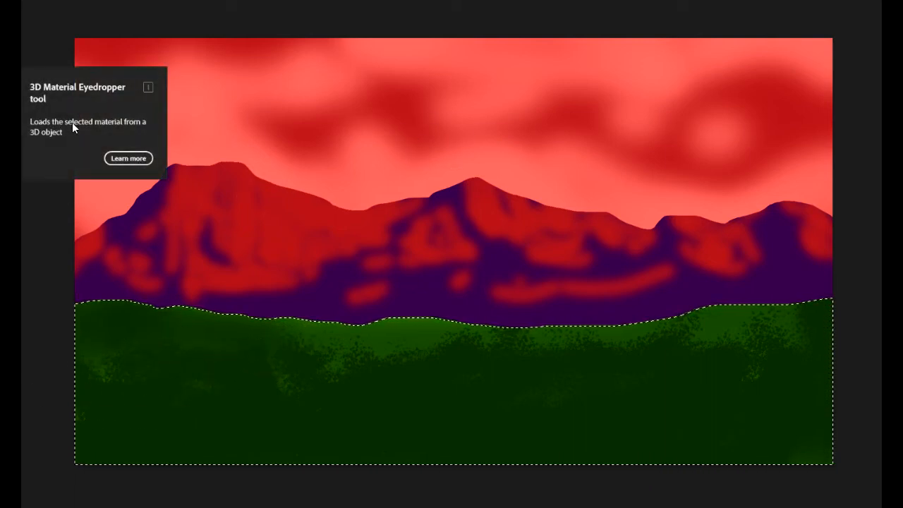
key("ctrl+d")
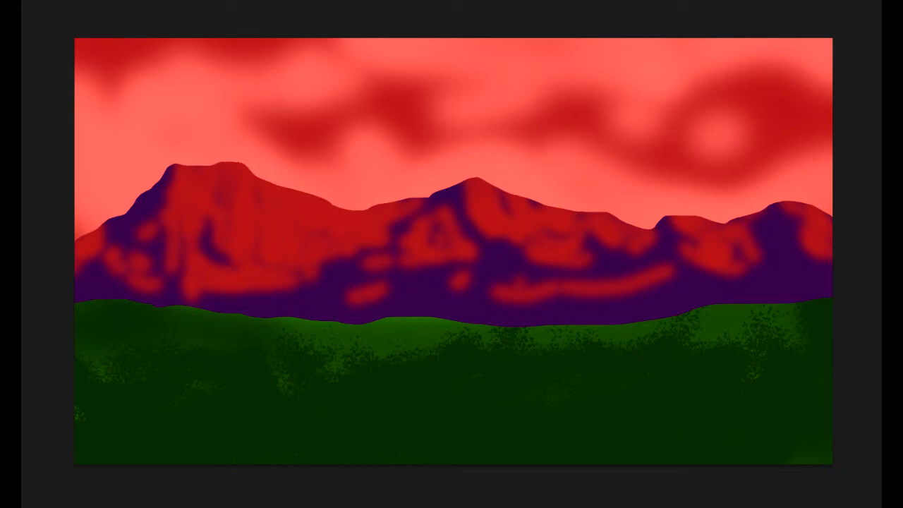
Choose the Soft Round Pressure Size brush and set the foreground colour to pale pink ffb1ab
right_click(66, 57)
left_click(53, 117)
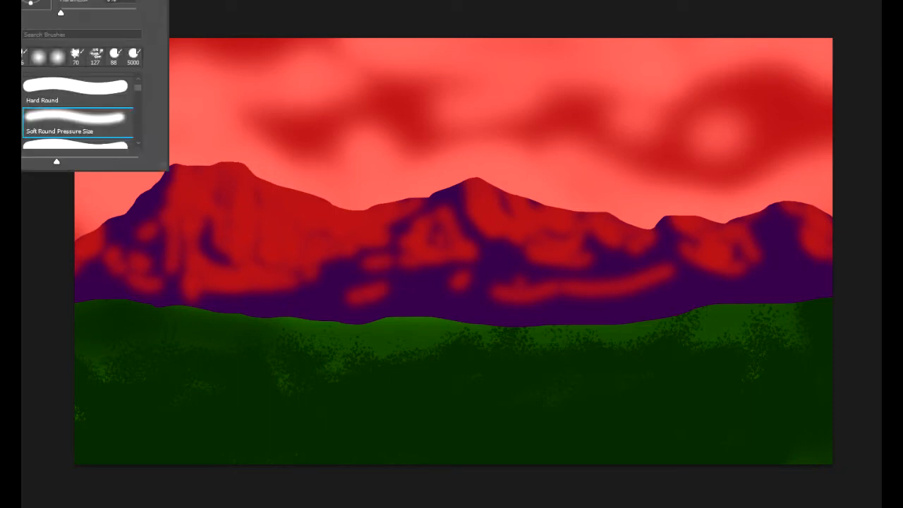
key("Return")
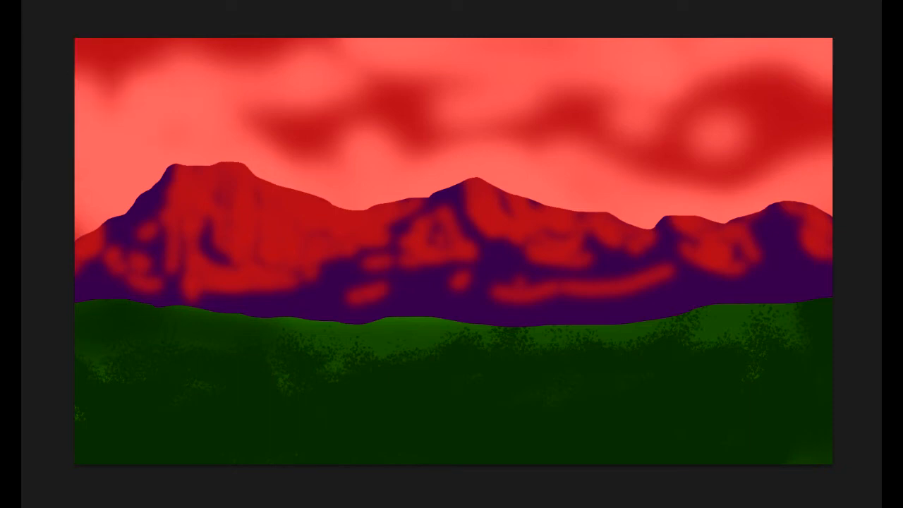
left_click(11, 268)
left_click(141, 144)
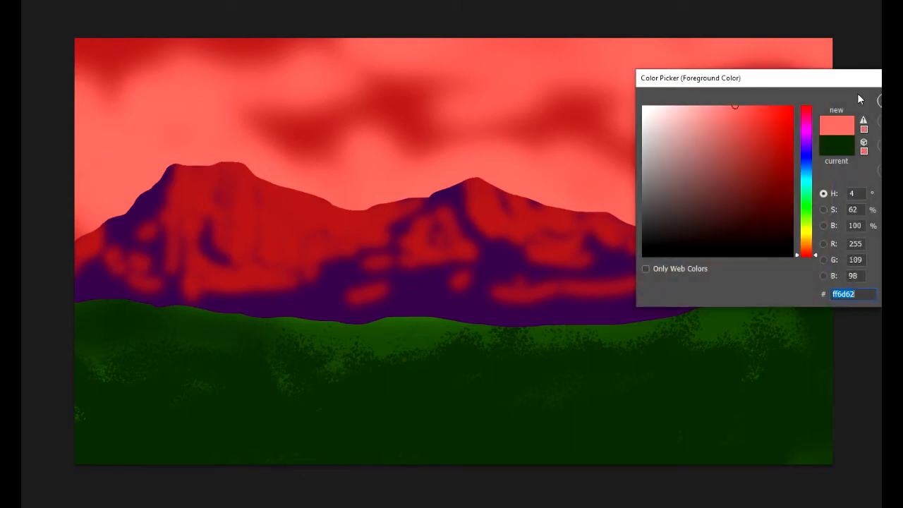
mouse_move(664, 141)
left_mouse_down()
mouse_move(649, 125)
mouse_move(740, 139)
mouse_move(692, 104)
left_mouse_up()
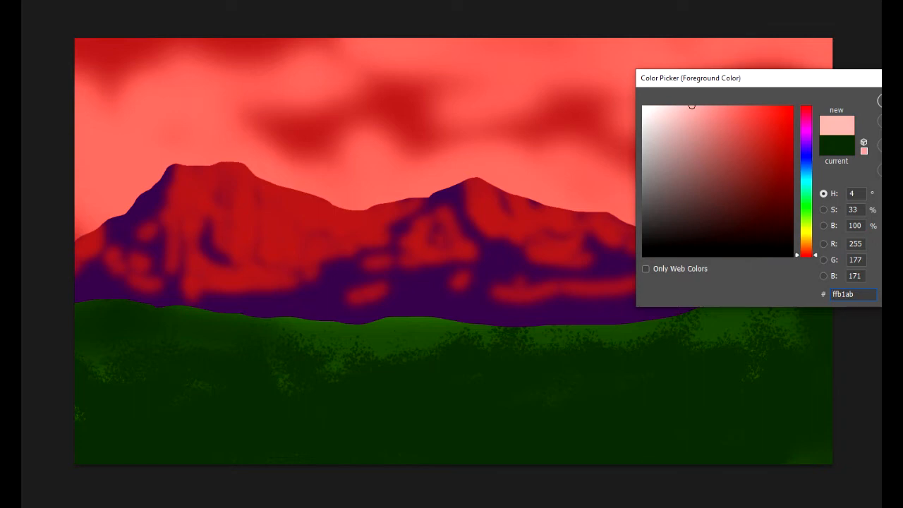
key("Return")
Paint a translucent pale-pink mist along the base of the mountains, behind the green ground
mouse_move(66, 312)
left_mouse_down()
mouse_move(275, 332)
mouse_move(698, 336)
mouse_move(870, 310)
left_mouse_up()
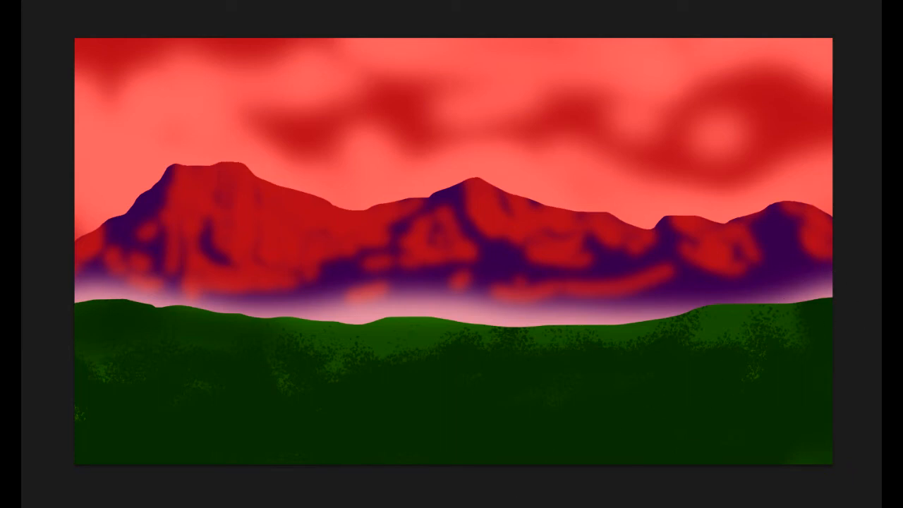
key("ctrl+z")
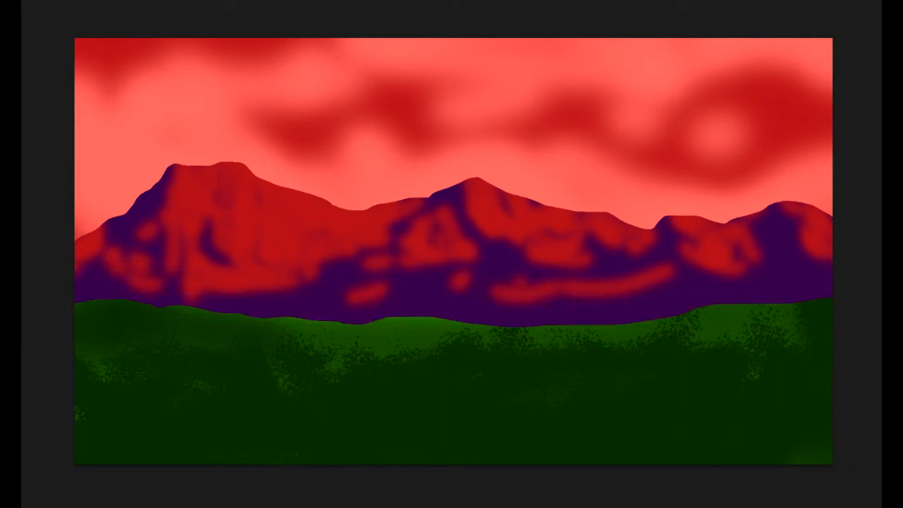
mouse_move(44, 324)
left_mouse_down()
mouse_move(165, 276)
mouse_move(440, 357)
mouse_move(875, 341)
mouse_move(52, 325)
mouse_move(886, 318)
left_mouse_up()
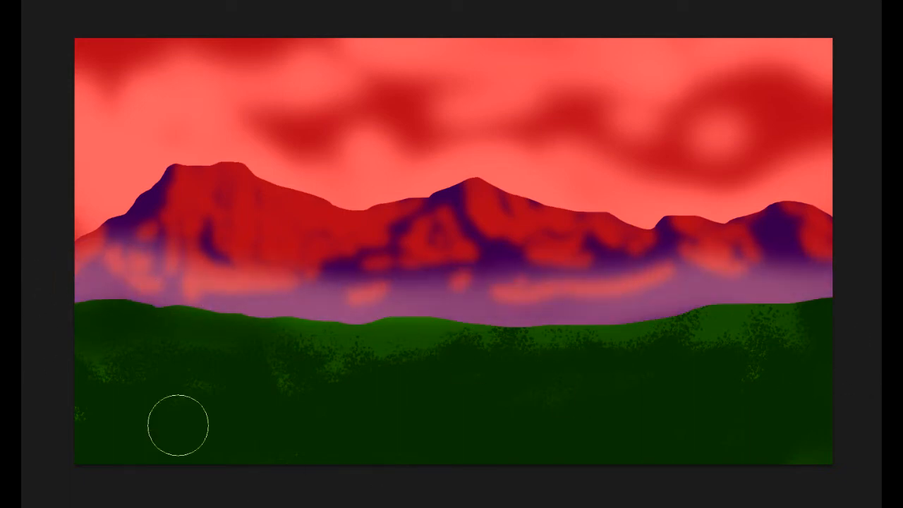
mouse_move(58, 285)
left_mouse_down()
mouse_move(214, 302)
mouse_move(233, 285)
mouse_move(331, 308)
mouse_move(711, 287)
mouse_move(845, 336)
mouse_move(835, 311)
mouse_move(95, 325)
left_mouse_up()
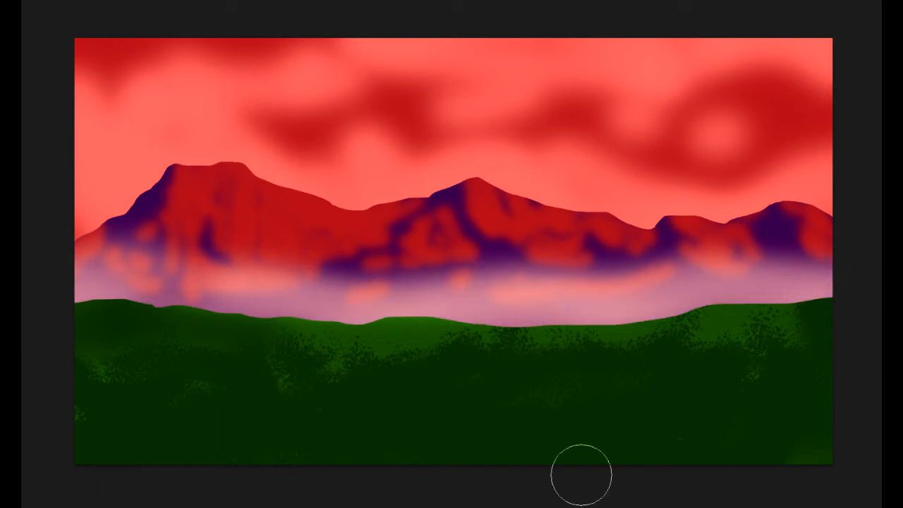
mouse_move(312, 252)
left_mouse_down()
mouse_move(630, 292)
mouse_move(696, 252)
left_mouse_up()
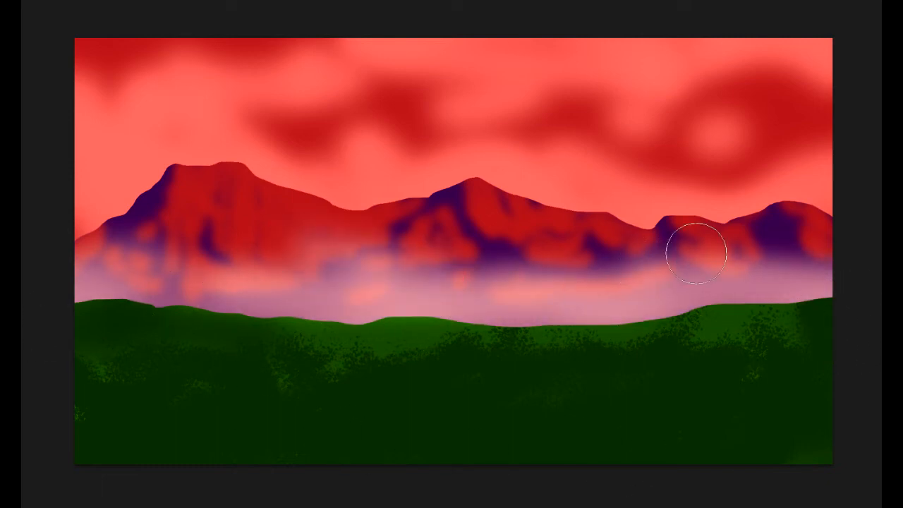
Brush translucent pale-pink highlights over the clouds in the red sky
left_click(12, 43)
mouse_move(73, 74)
left_mouse_down()
mouse_move(114, 33)
mouse_move(43, 78)
mouse_move(128, 29)
mouse_move(96, 82)
mouse_move(66, 103)
mouse_move(161, 56)
mouse_move(117, 38)
mouse_move(383, 34)
mouse_move(777, 67)
mouse_move(884, 124)
mouse_move(176, 118)
mouse_move(177, 137)
mouse_move(318, 141)
left_mouse_up()
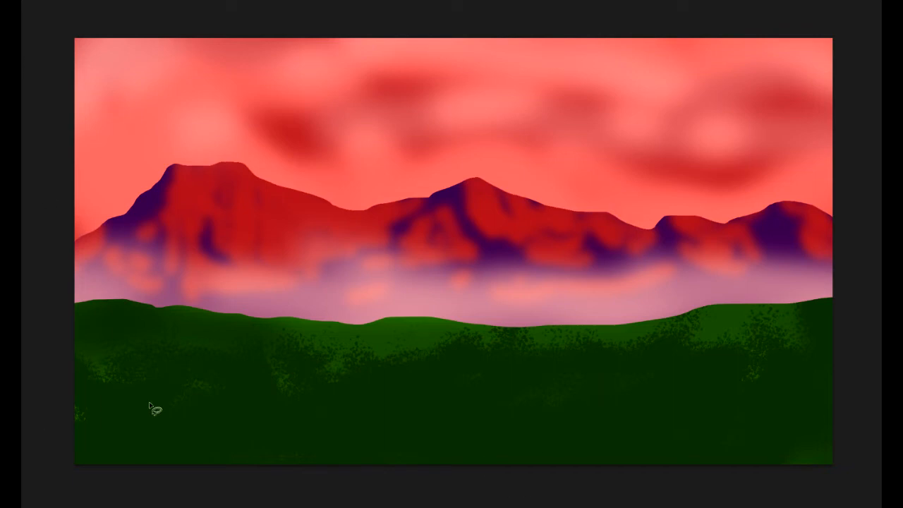
Lasso two sloping foreground hill shapes in the lower-left and lower-right corners of the canvas
mouse_move(65, 348)
left_mouse_down()
mouse_move(132, 344)
mouse_move(187, 364)
mouse_move(211, 388)
mouse_move(275, 398)
mouse_move(283, 419)
mouse_move(322, 425)
mouse_move(380, 465)
mouse_move(76, 490)
mouse_move(43, 476)
mouse_move(38, 404)
mouse_move(53, 351)
left_mouse_up()
mouse_move(627, 453)
left_mouse_down()
mouse_move(764, 359)
mouse_move(829, 336)
mouse_move(855, 396)
mouse_move(854, 490)
mouse_move(528, 496)
mouse_move(539, 475)
mouse_move(569, 458)
mouse_move(627, 454)
left_mouse_up()
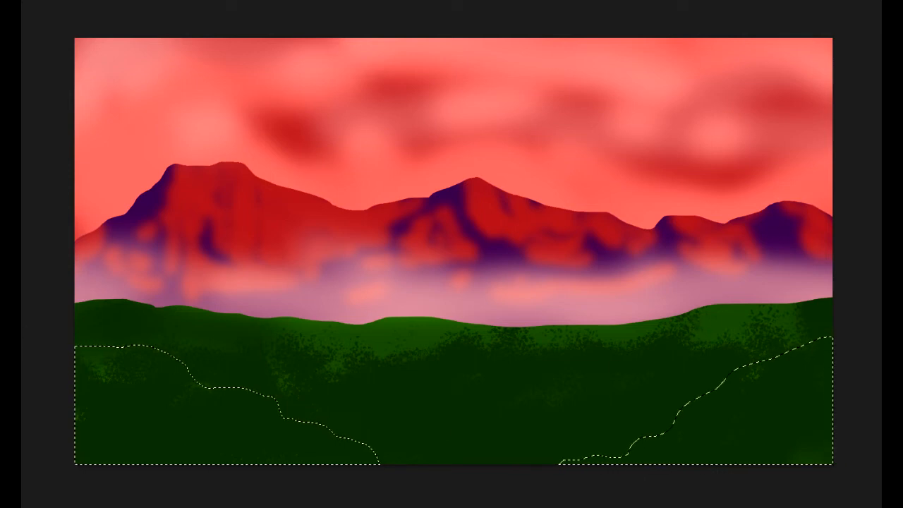
Set the foreground colour to dark red 79181a, starting from a red sampled from the mountains
left_click(12, 247)
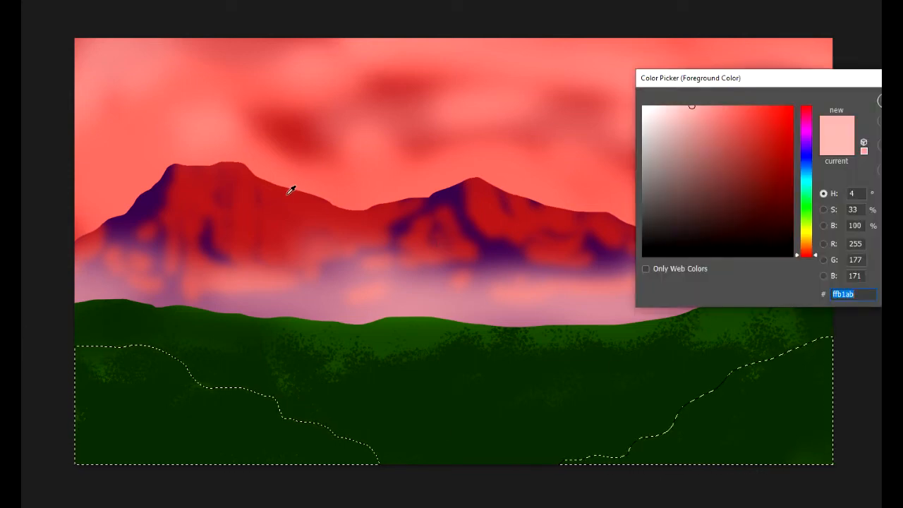
left_click(281, 202)
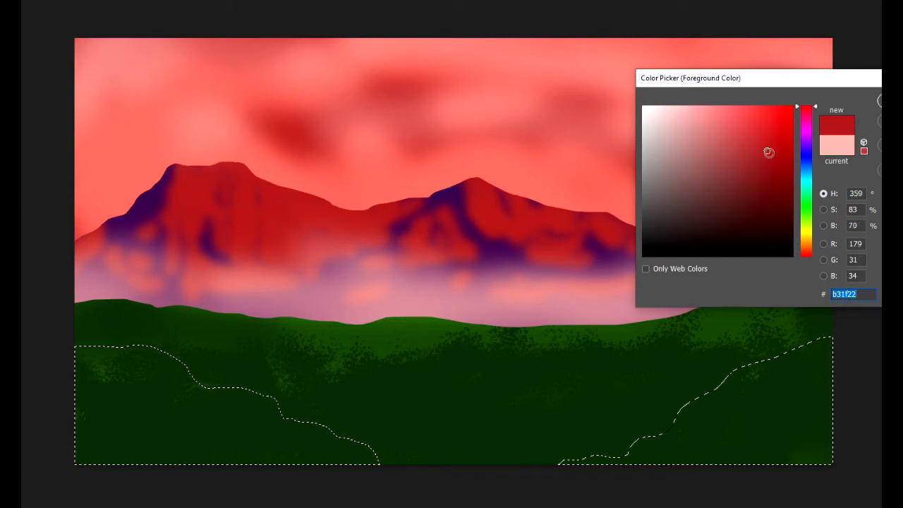
left_click(778, 167)
left_click(770, 177)
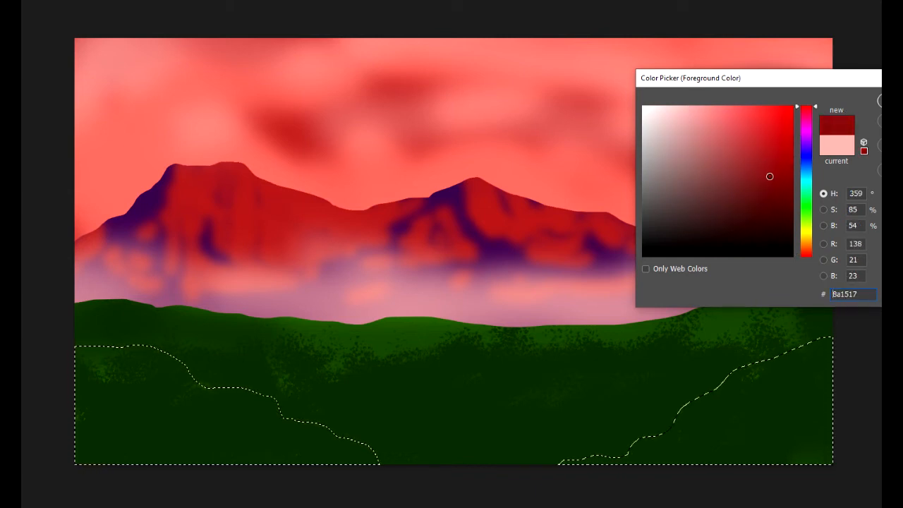
left_click(763, 185)
key("Return")
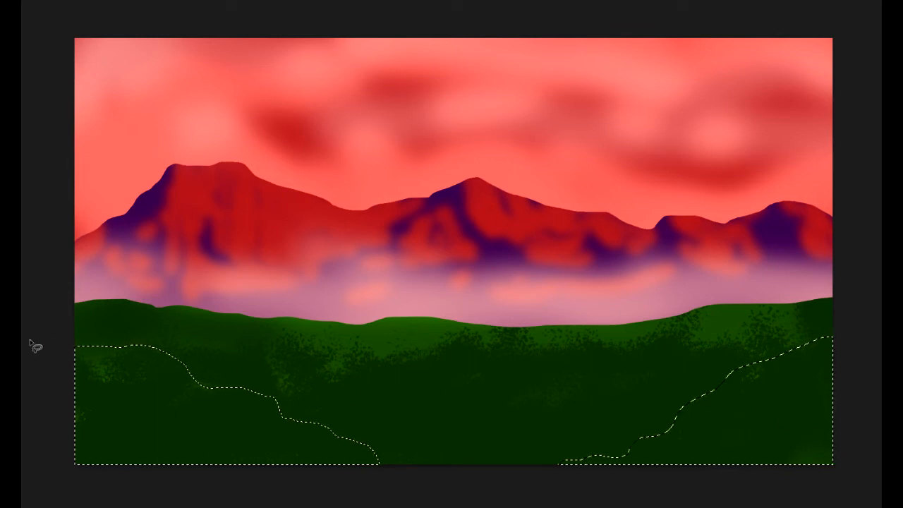
Sample the dark purple from the mountain shadow and fill both selected foreground hills with it
left_click(11, 212)
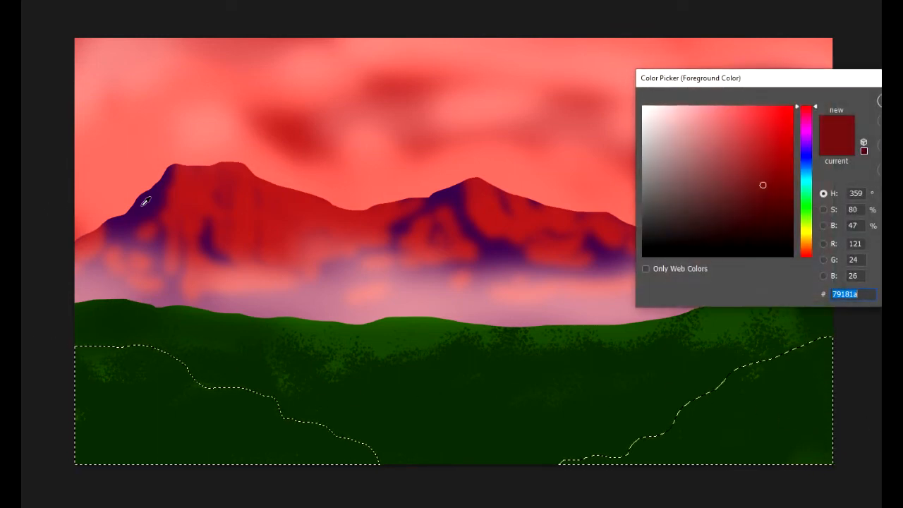
left_click(150, 205)
key("Return")
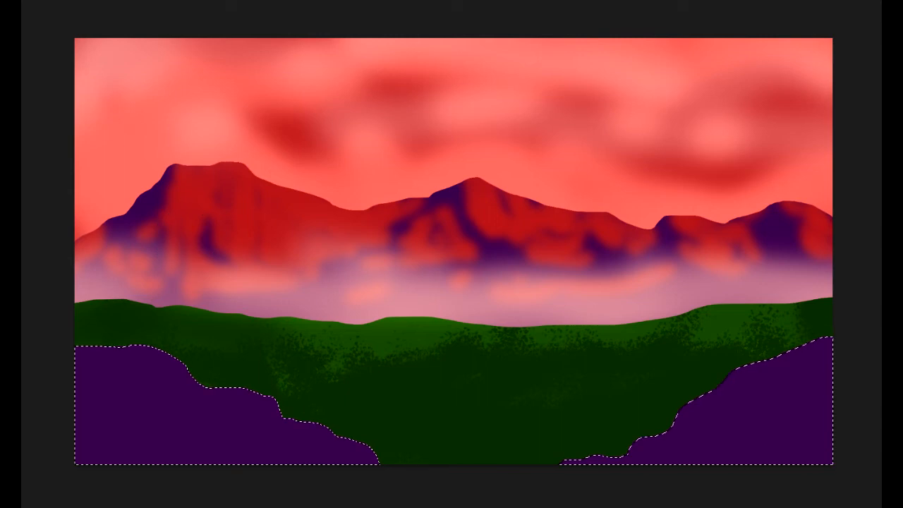
Sample mountain red b51f21 as the foreground colour and prepare a small Soft Round Pressure Size brush
left_click(9, 240)
left_click(199, 201)
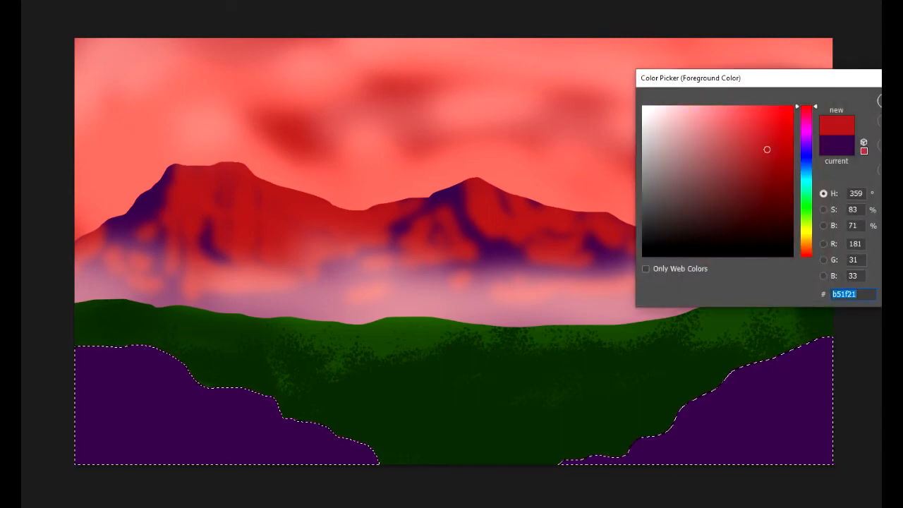
key("Return")
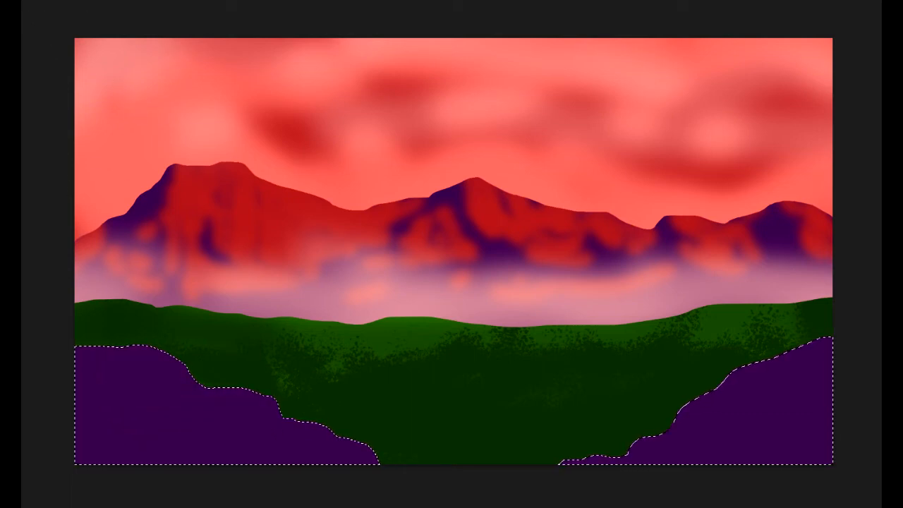
left_click(22, 2)
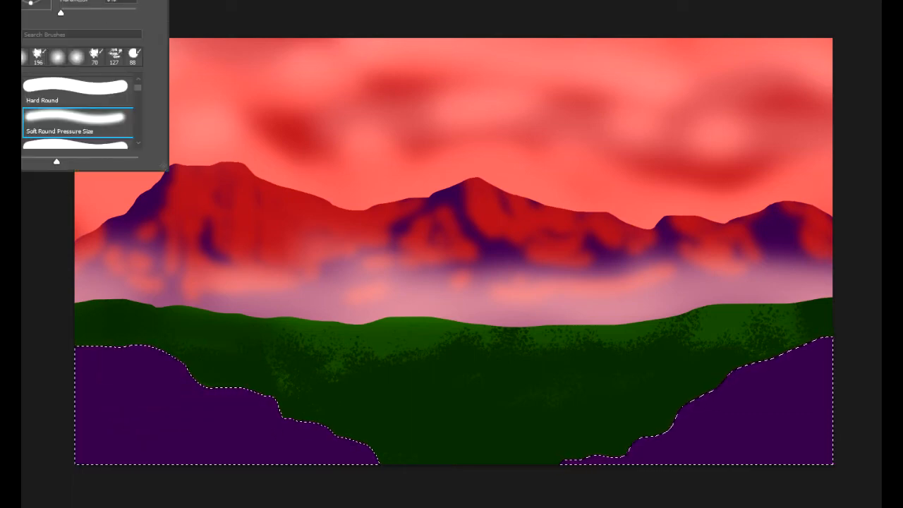
key("Return")
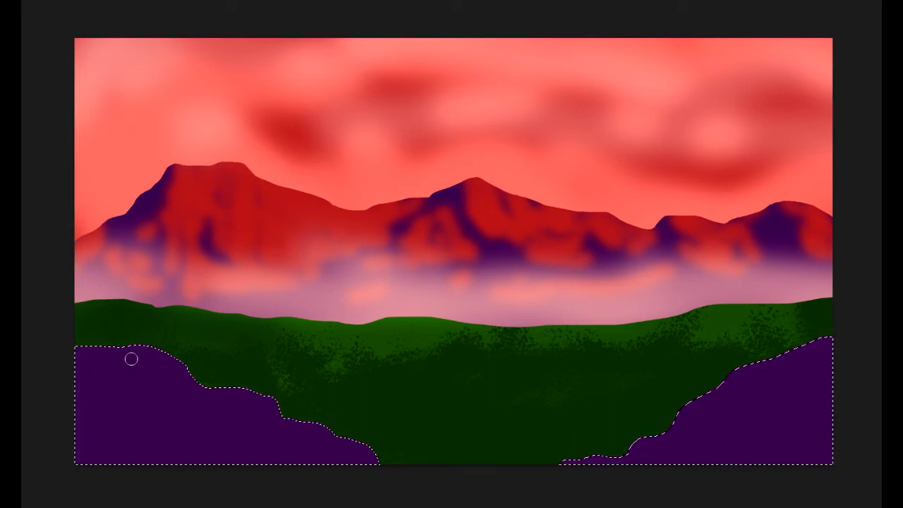
Paint red ridges and branching rock patches over both purple foreground hills, and clear the selection
left_click_drag(88, 363, 111, 357)
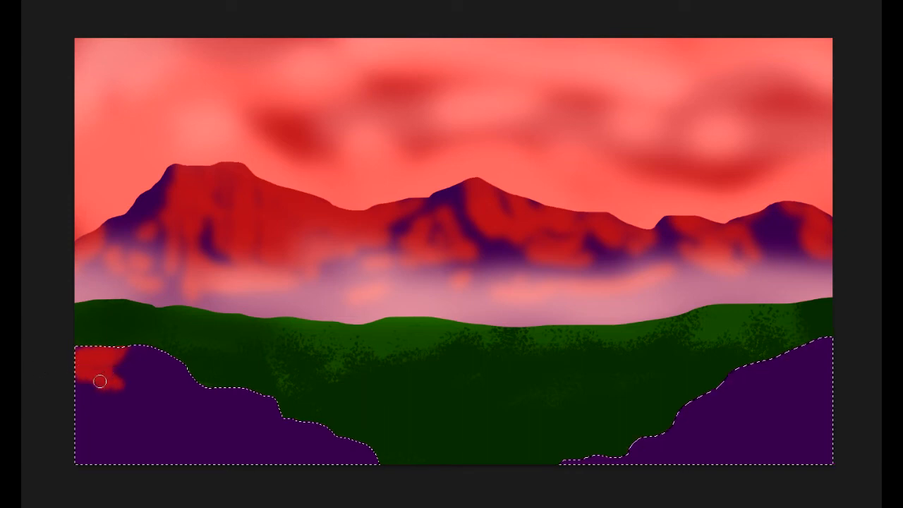
mouse_move(156, 347)
left_mouse_down()
mouse_move(165, 374)
mouse_move(179, 387)
mouse_move(155, 415)
mouse_move(178, 403)
mouse_move(186, 358)
mouse_move(198, 373)
mouse_move(171, 374)
mouse_move(198, 383)
mouse_move(178, 409)
mouse_move(197, 390)
mouse_move(230, 384)
mouse_move(196, 393)
mouse_move(248, 393)
mouse_move(275, 409)
mouse_move(271, 426)
mouse_move(256, 406)
mouse_move(235, 437)
mouse_move(280, 410)
mouse_move(261, 407)
mouse_move(254, 414)
mouse_move(262, 427)
mouse_move(275, 410)
mouse_move(302, 420)
mouse_move(265, 418)
mouse_move(315, 424)
mouse_move(327, 437)
mouse_move(311, 452)
mouse_move(317, 434)
mouse_move(309, 435)
mouse_move(280, 458)
mouse_move(325, 437)
mouse_move(359, 446)
mouse_move(335, 444)
mouse_move(372, 463)
mouse_move(338, 450)
mouse_move(323, 431)
mouse_move(410, 464)
left_mouse_up()
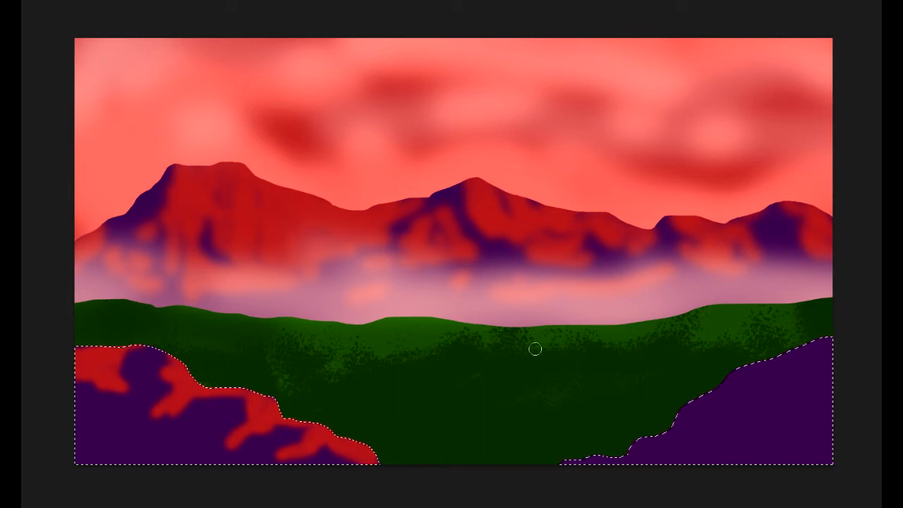
mouse_move(837, 350)
left_mouse_down()
mouse_move(732, 363)
mouse_move(756, 369)
mouse_move(778, 359)
mouse_move(734, 382)
mouse_move(773, 393)
mouse_move(765, 401)
mouse_move(725, 381)
mouse_move(758, 380)
mouse_move(808, 410)
mouse_move(710, 392)
mouse_move(773, 411)
mouse_move(760, 402)
mouse_move(766, 374)
mouse_move(757, 372)
mouse_move(741, 391)
mouse_move(773, 380)
mouse_move(733, 380)
mouse_move(683, 410)
mouse_move(702, 424)
mouse_move(711, 400)
mouse_move(691, 413)
mouse_move(719, 435)
mouse_move(688, 425)
left_mouse_up()
mouse_move(154, 411)
left_mouse_down()
mouse_move(135, 433)
mouse_move(104, 439)
mouse_move(174, 430)
mouse_move(193, 442)
mouse_move(175, 466)
mouse_move(282, 463)
left_mouse_up()
mouse_move(701, 458)
left_mouse_down()
mouse_move(729, 451)
mouse_move(743, 433)
mouse_move(711, 438)
mouse_move(754, 439)
mouse_move(772, 452)
mouse_move(740, 453)
mouse_move(809, 463)
mouse_move(745, 446)
mouse_move(773, 433)
mouse_move(783, 415)
mouse_move(773, 427)
mouse_move(791, 443)
mouse_move(770, 433)
mouse_move(779, 449)
mouse_move(787, 443)
mouse_move(771, 441)
mouse_move(796, 455)
left_mouse_up()
mouse_move(675, 442)
left_mouse_down()
mouse_move(636, 444)
mouse_move(683, 460)
mouse_move(617, 453)
mouse_move(615, 469)
mouse_move(577, 460)
mouse_move(536, 462)
left_mouse_up()
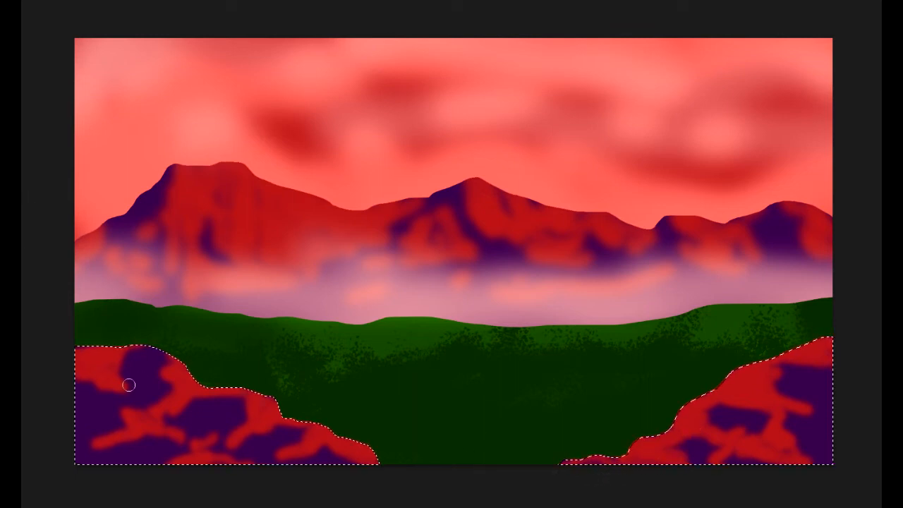
key("ctrl+d")
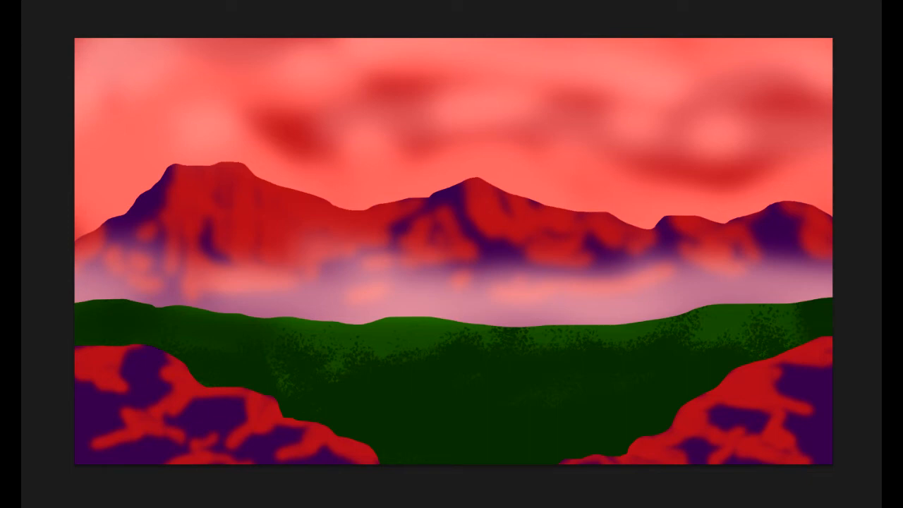
Try a white ffffff soft brush stroke along the upper edge of the left foreground hill, and undo it
left_click(7, 261)
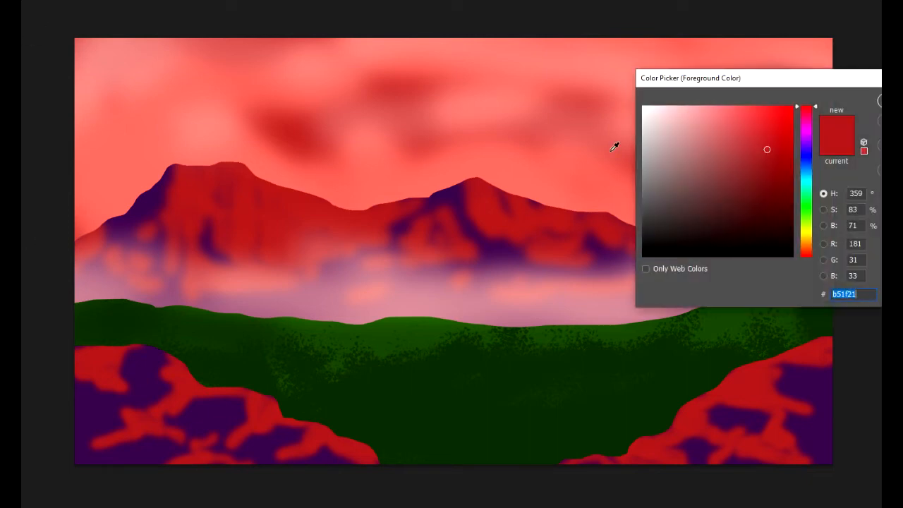
type("ffffff")
key("Return")
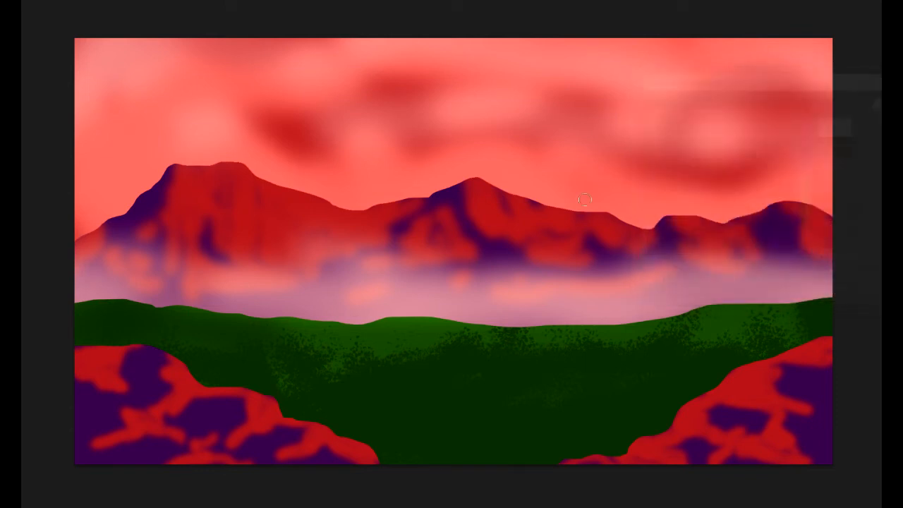
right_click(163, 166)
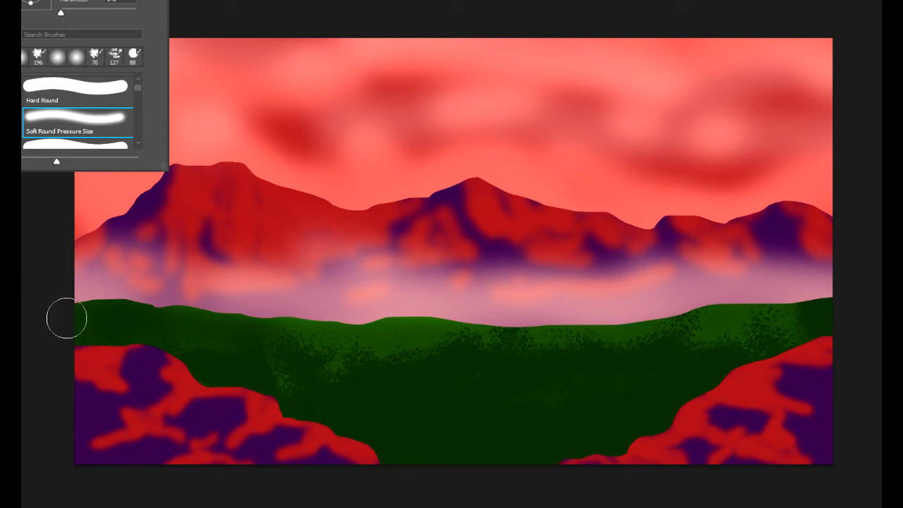
key("Return")
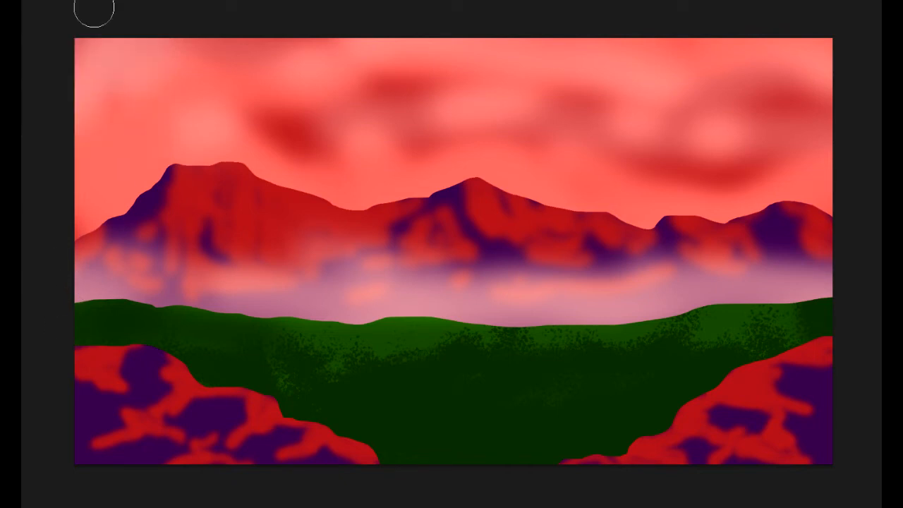
mouse_move(53, 333)
left_mouse_down()
mouse_move(94, 329)
mouse_move(171, 373)
mouse_move(405, 470)
mouse_move(337, 436)
left_mouse_up()
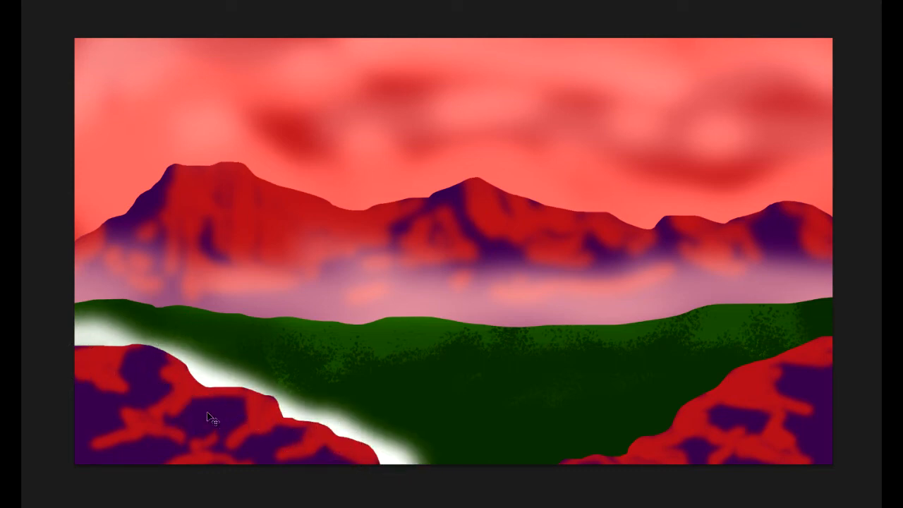
key("ctrl+z")
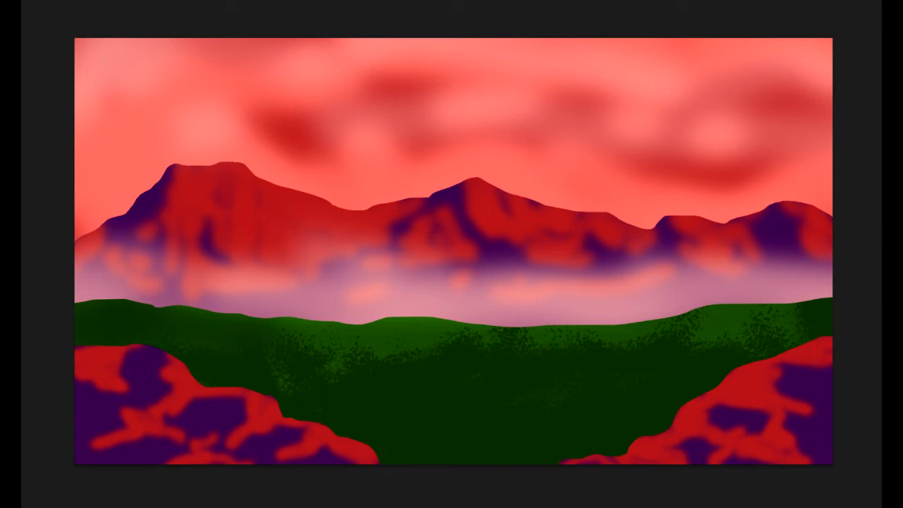
Set the foreground colour to green 336b10 and paint a soft lighter-green band on the ground along the foreground hills
left_click(11, 328)
left_click(146, 328)
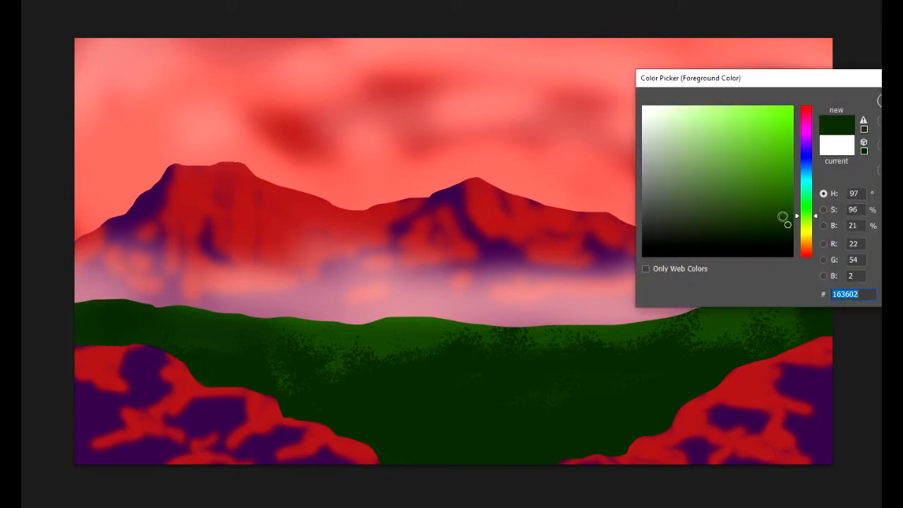
left_click(770, 193)
key("Return")
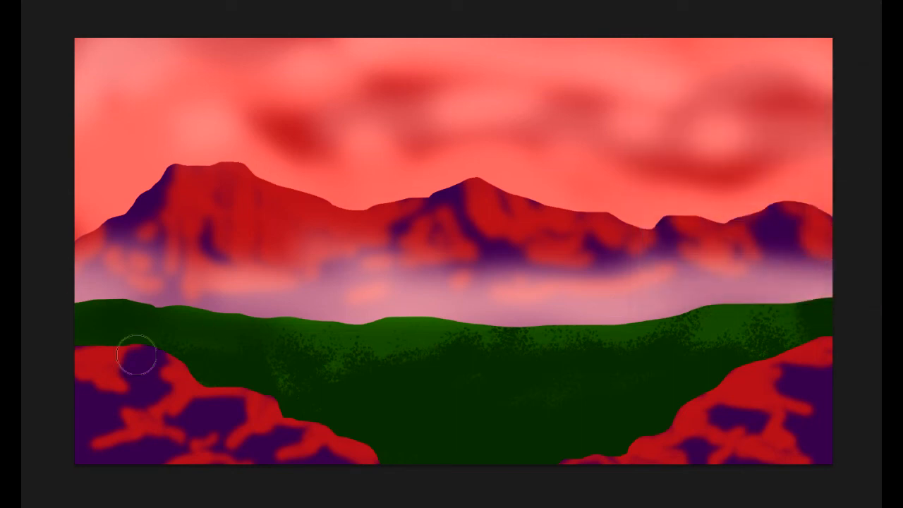
mouse_move(64, 373)
left_mouse_down()
mouse_move(162, 364)
mouse_move(230, 408)
mouse_move(317, 437)
mouse_move(381, 483)
mouse_move(394, 459)
mouse_move(322, 440)
mouse_move(141, 359)
mouse_move(259, 406)
mouse_move(467, 470)
mouse_move(624, 445)
mouse_move(663, 404)
mouse_move(865, 321)
mouse_move(822, 360)
mouse_move(709, 411)
mouse_move(579, 506)
mouse_move(542, 501)
mouse_move(628, 438)
mouse_move(541, 471)
mouse_move(763, 402)
left_mouse_up()
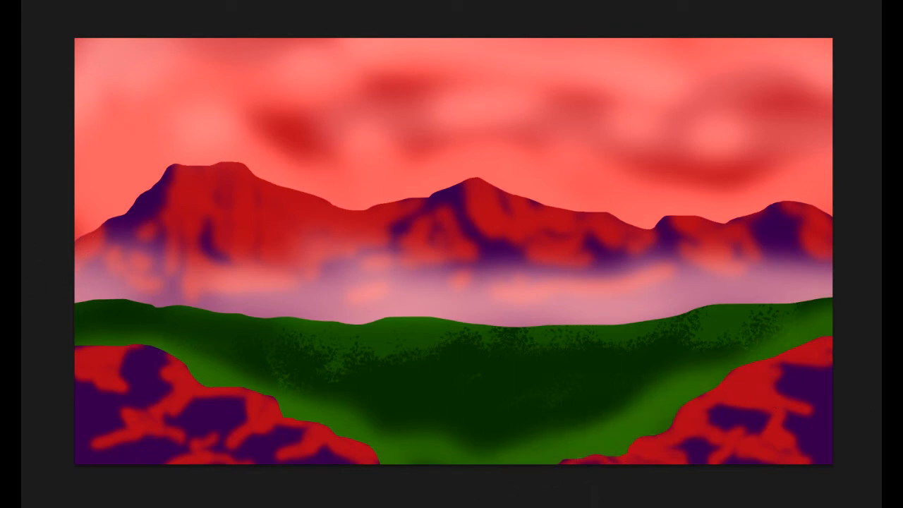
Set the foreground colour to white and paint translucent mist over the hills' outer edges and the green ground around them
left_click(10, 339)
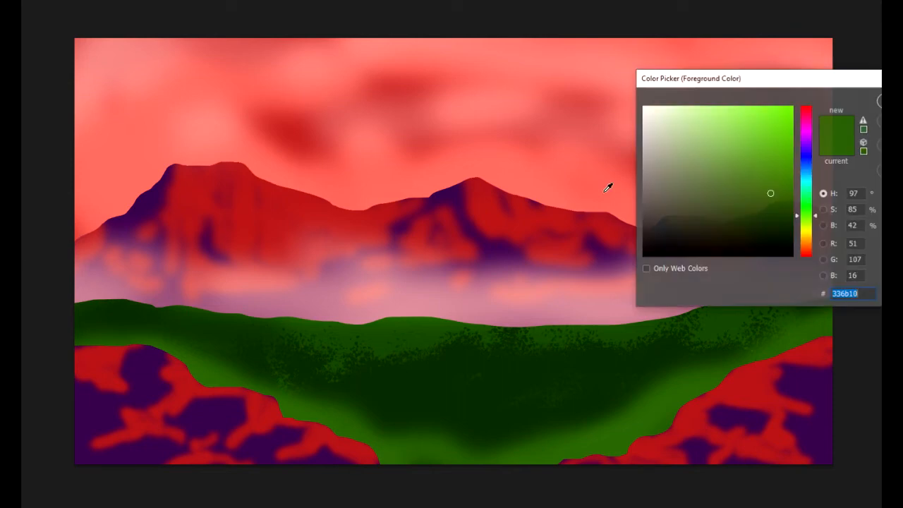
left_click_drag(695, 130, 617, 100)
key("Return")
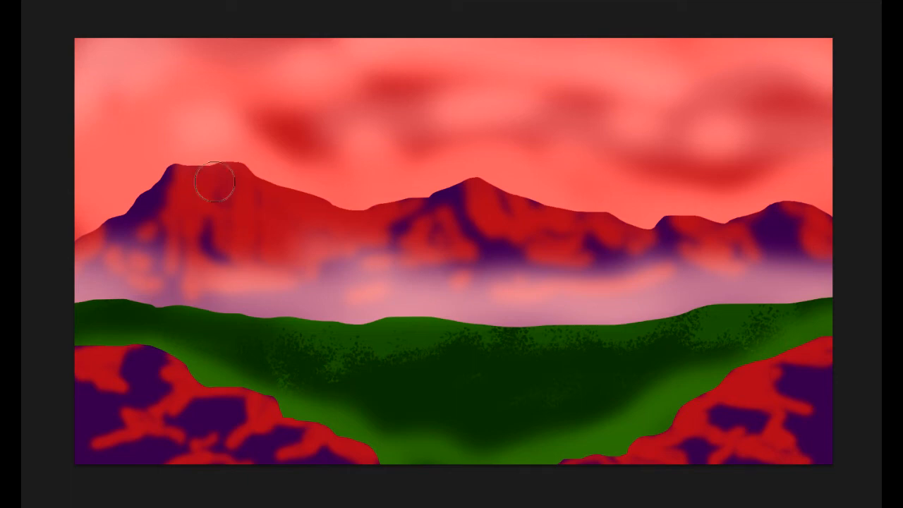
mouse_move(80, 395)
left_mouse_down()
mouse_move(114, 377)
mouse_move(66, 387)
mouse_move(86, 369)
mouse_move(87, 419)
mouse_move(71, 401)
mouse_move(83, 448)
mouse_move(138, 492)
mouse_move(90, 464)
mouse_move(300, 485)
mouse_move(386, 482)
mouse_move(261, 462)
mouse_move(126, 482)
mouse_move(119, 460)
mouse_move(312, 470)
mouse_move(818, 460)
mouse_move(640, 487)
mouse_move(502, 479)
mouse_move(787, 477)
mouse_move(829, 397)
mouse_move(837, 324)
mouse_move(861, 320)
left_mouse_up()
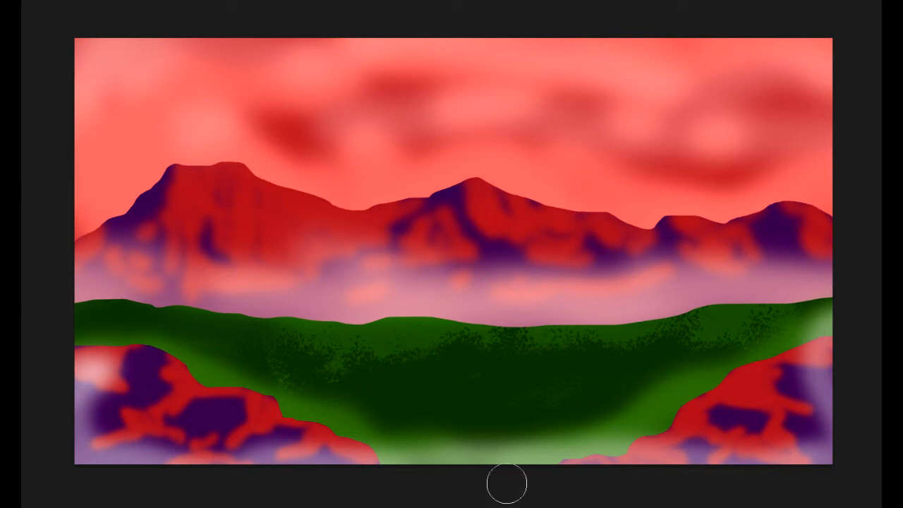
mouse_move(506, 484)
left_mouse_down()
mouse_move(585, 463)
mouse_move(698, 378)
mouse_move(866, 321)
left_mouse_up()
left_click_drag(688, 424, 346, 436)
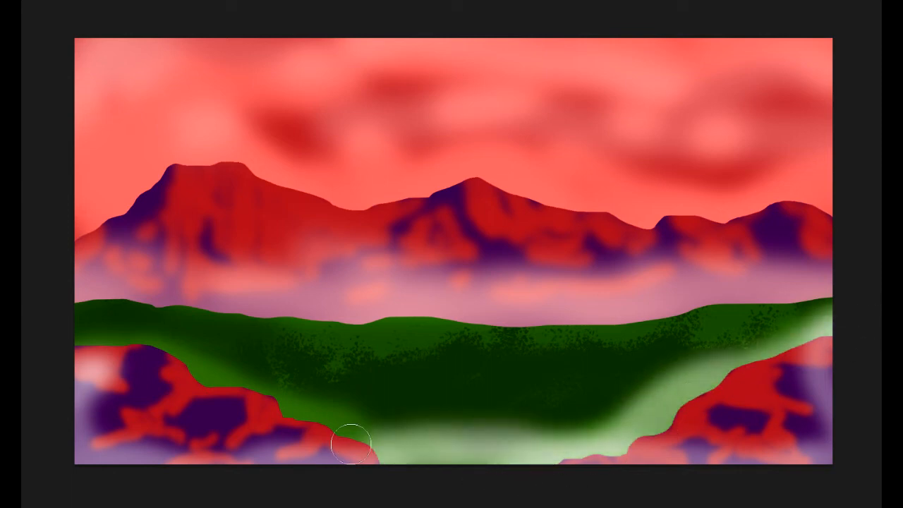
mouse_move(123, 353)
left_mouse_down()
mouse_move(317, 452)
mouse_move(691, 423)
left_mouse_up()
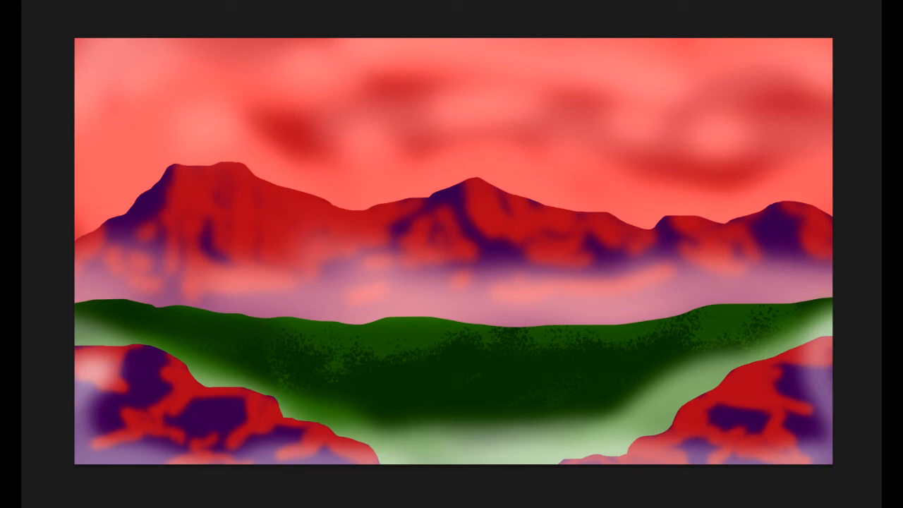
Choose the recent 196 px textured brush and paint a diagonal white stroke across the sky's upper-left corner, redoing the first attempt
left_click(26, 1)
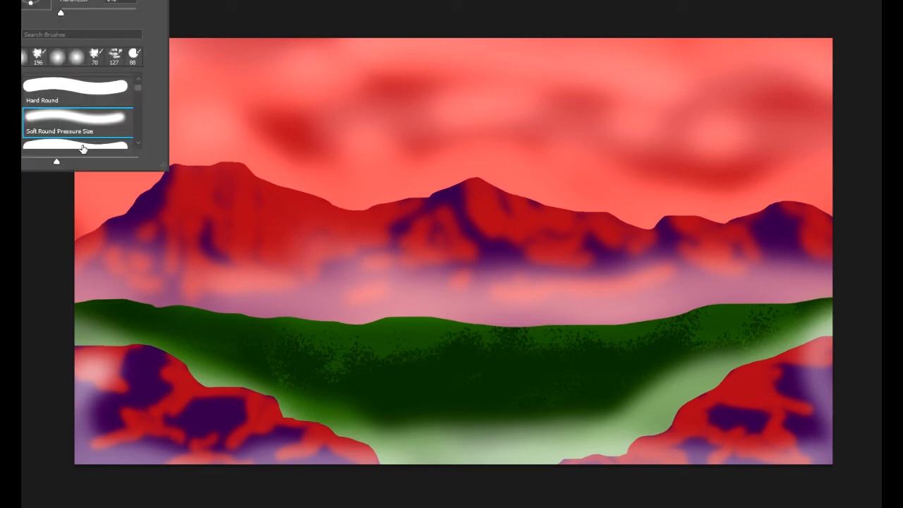
scroll(74, 103, "up", 1)
left_click(34, 56)
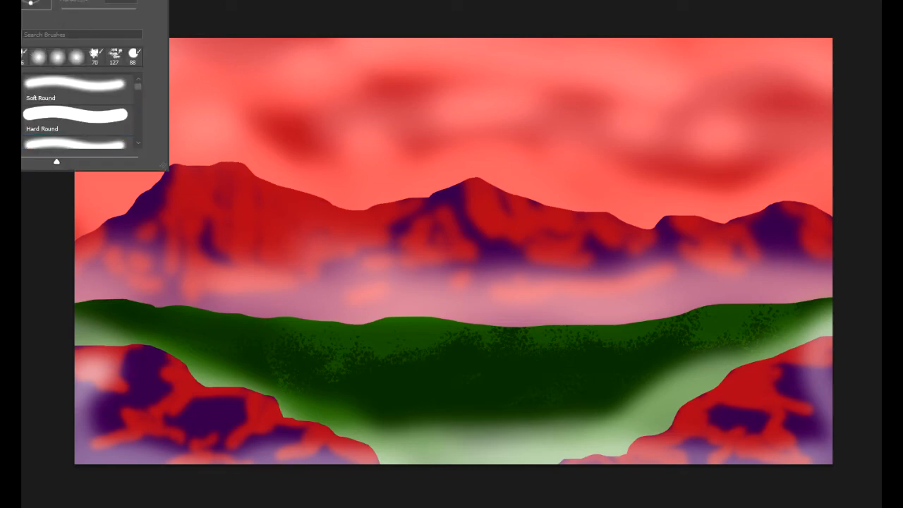
key("Return")
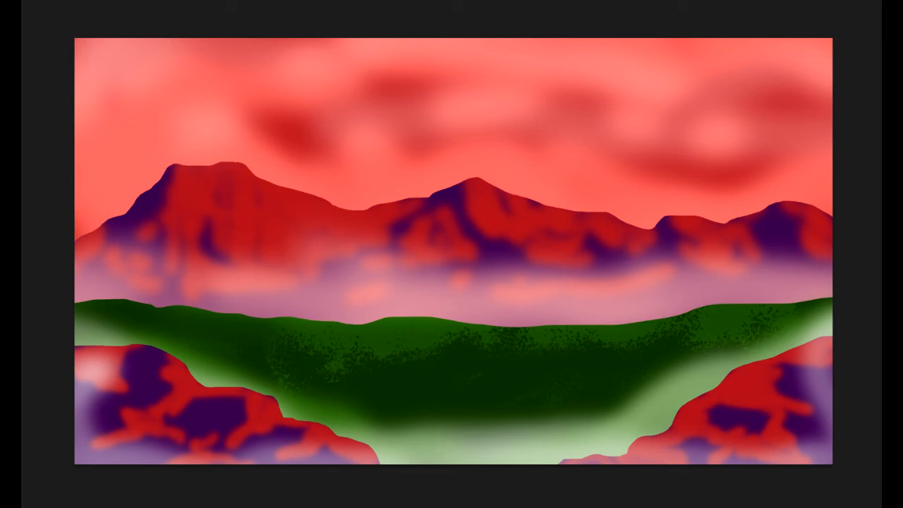
left_click_drag(141, 31, 84, 99)
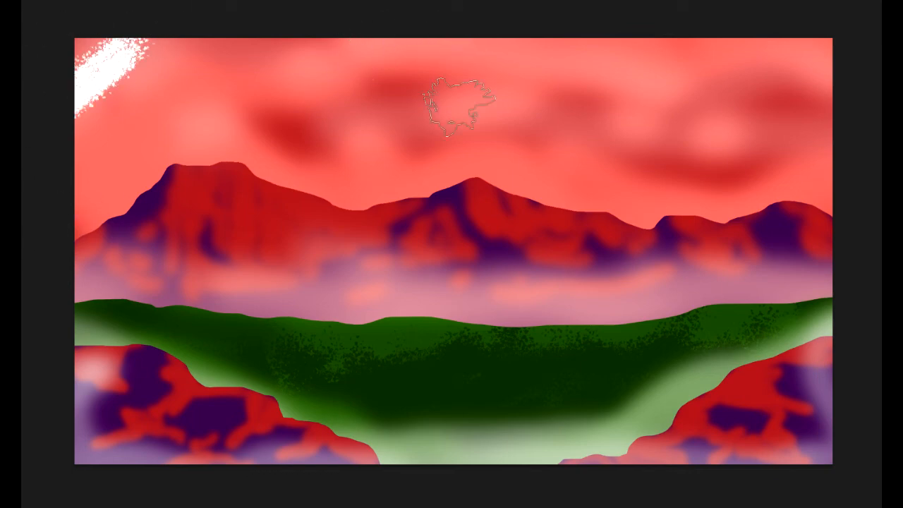
key("ctrl+z")
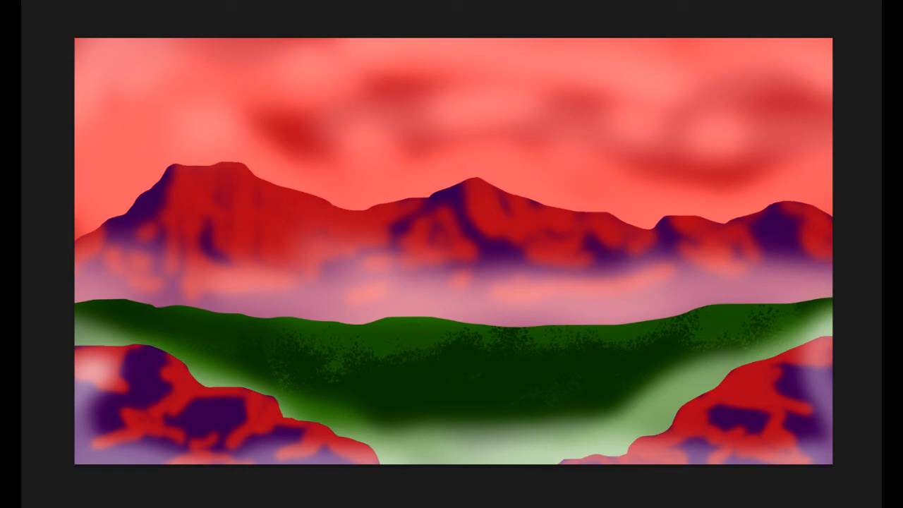
left_click_drag(176, 50, 81, 103)
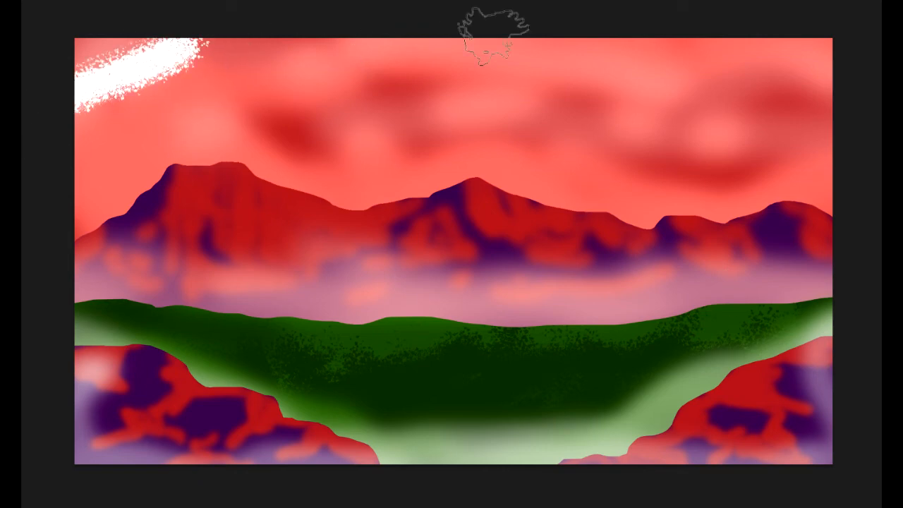
Paint short white textured cloud strokes across the upper sky, from beside the existing corner stroke to the far edge
left_click_drag(444, 50, 398, 59)
left_click_drag(261, 59, 314, 84)
left_click_drag(401, 109, 371, 119)
left_click_drag(438, 115, 517, 103)
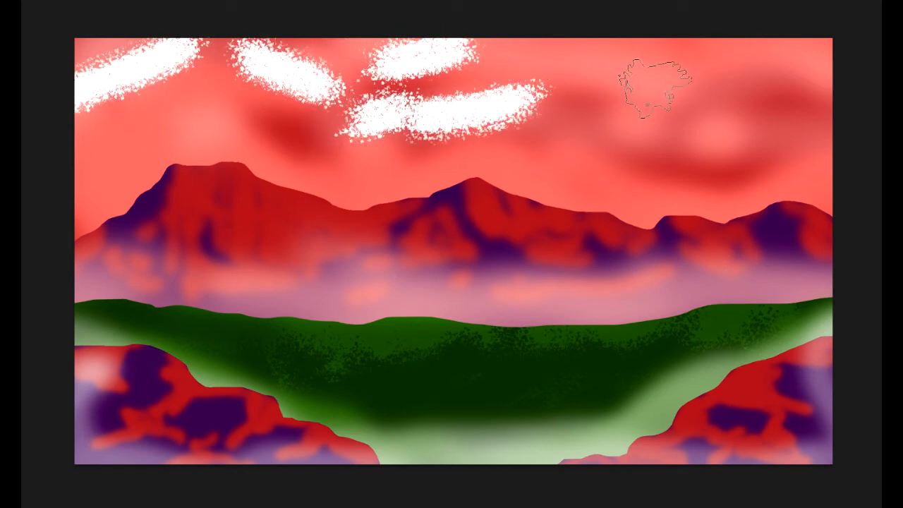
left_click_drag(602, 62, 634, 72)
left_click_drag(725, 96, 661, 108)
left_click_drag(724, 54, 716, 65)
left_click_drag(781, 53, 789, 61)
left_click_drag(834, 92, 824, 113)
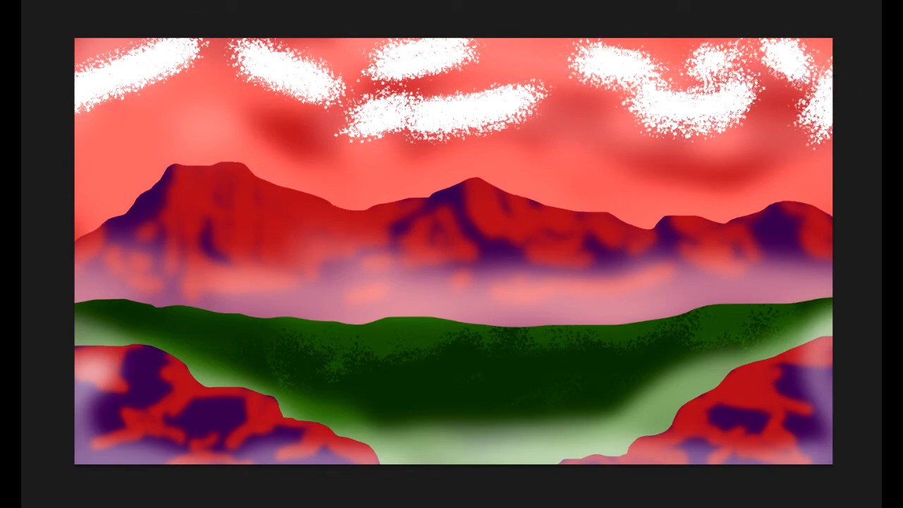
Apply a Gaussian Blur with a 47.0 pixel radius to the white cloud strokes
left_click(158, 0)
mouse_move(185, 81)
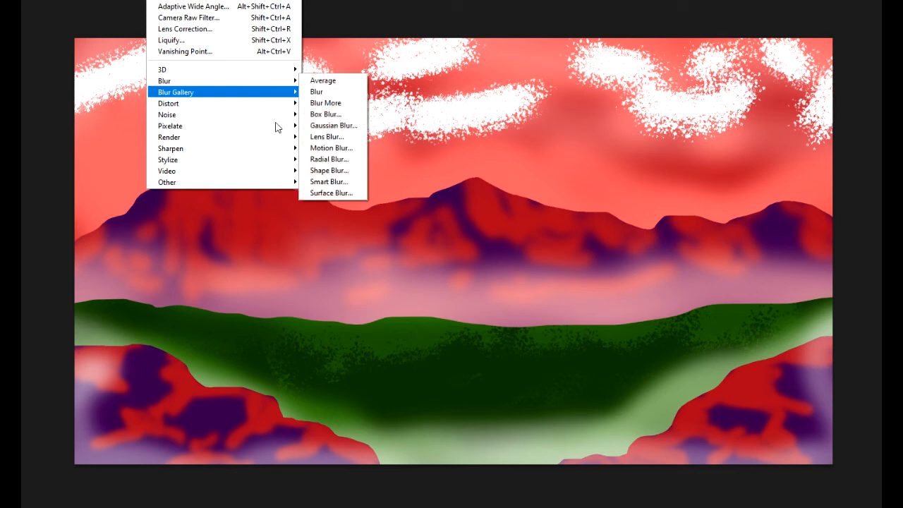
left_click(324, 125)
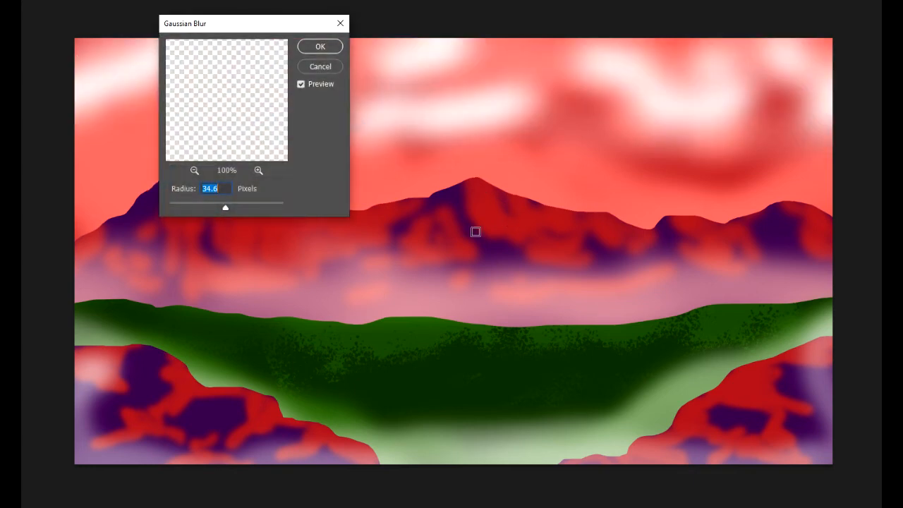
left_click_drag(215, 204, 231, 204)
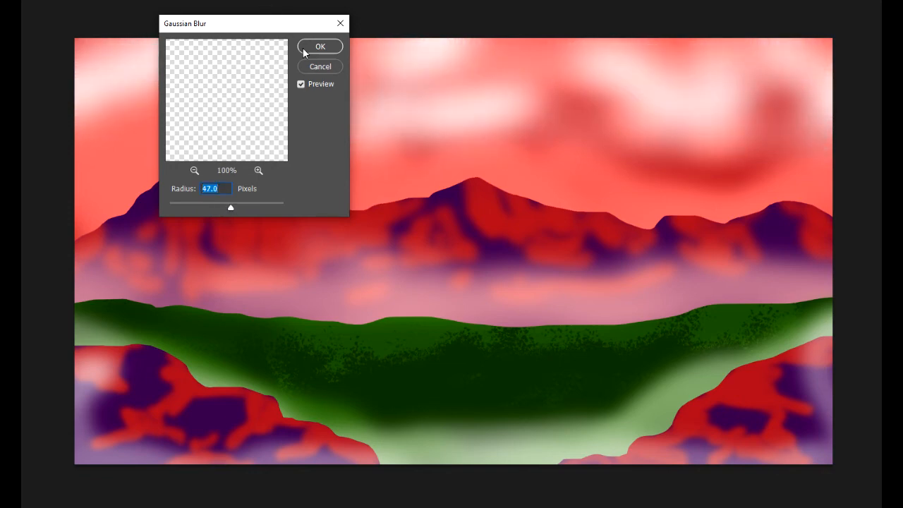
left_click(309, 49)
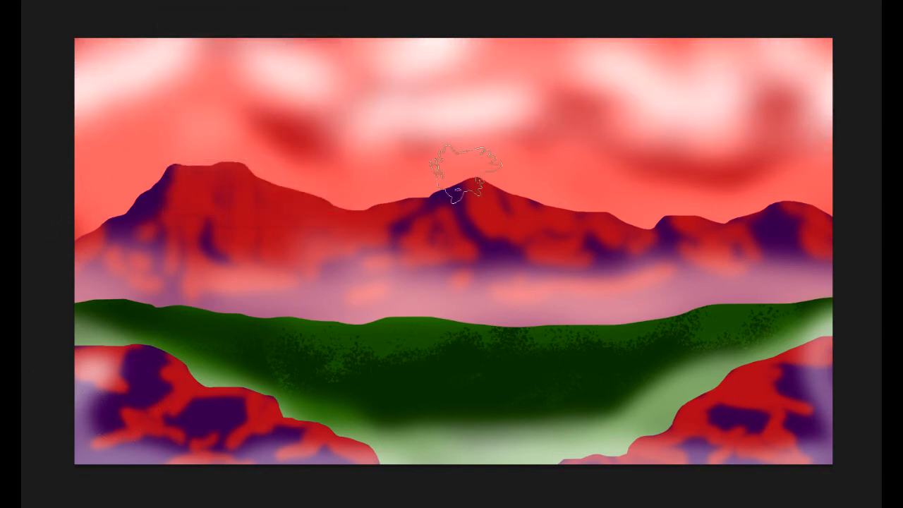
Paint a wavy white cloud band across the whole upper sky and soften it with a 29.1 pixel Gaussian Blur
mouse_move(482, 60)
left_mouse_down()
mouse_move(132, 92)
mouse_move(48, 163)
mouse_move(254, 123)
mouse_move(526, 35)
mouse_move(598, 74)
mouse_move(719, 48)
mouse_move(827, 60)
left_mouse_up()
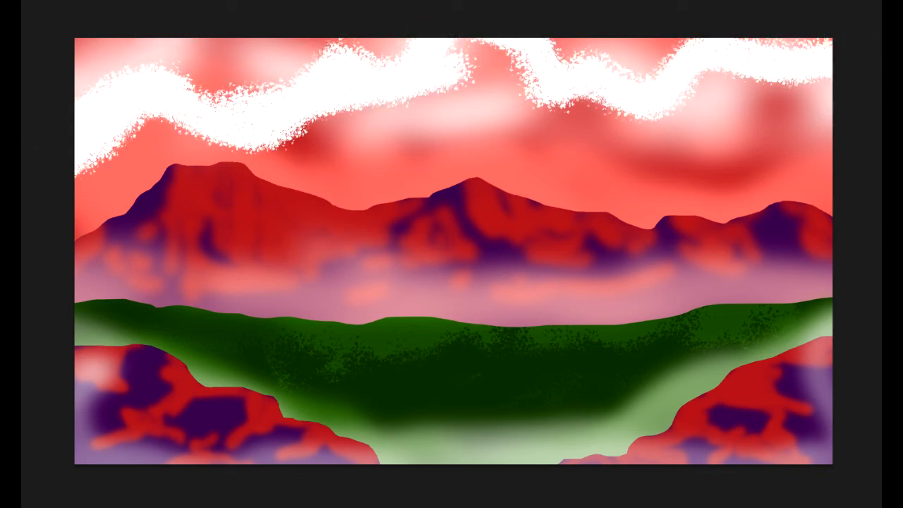
left_click(159, 2)
mouse_move(195, 83)
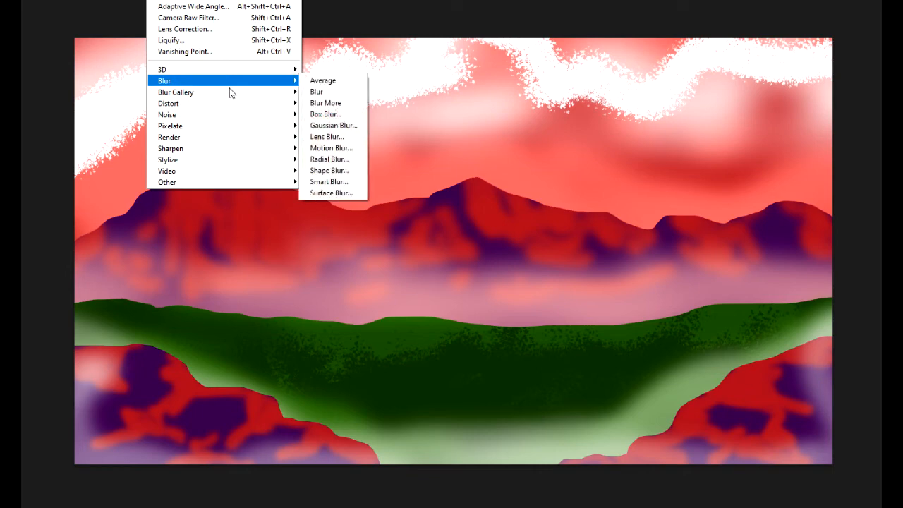
left_click(333, 124)
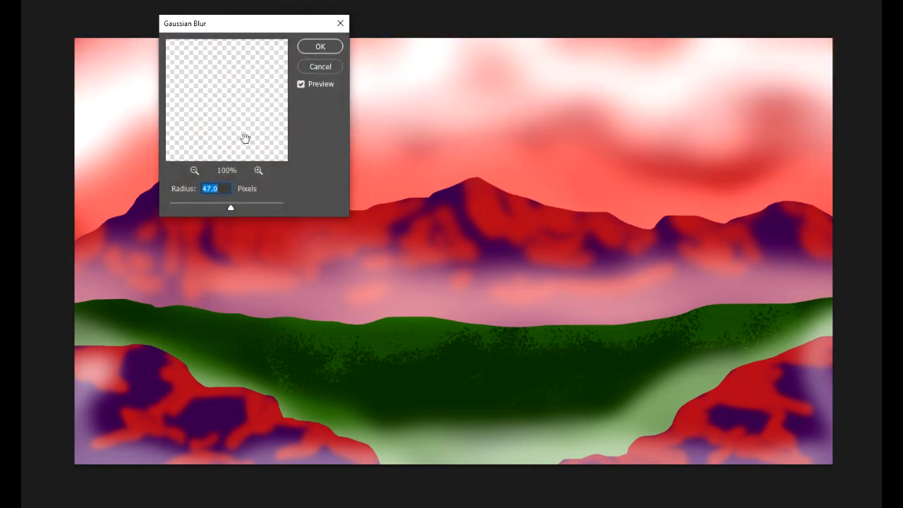
mouse_move(221, 206)
left_mouse_down()
mouse_move(210, 204)
mouse_move(219, 203)
left_mouse_up()
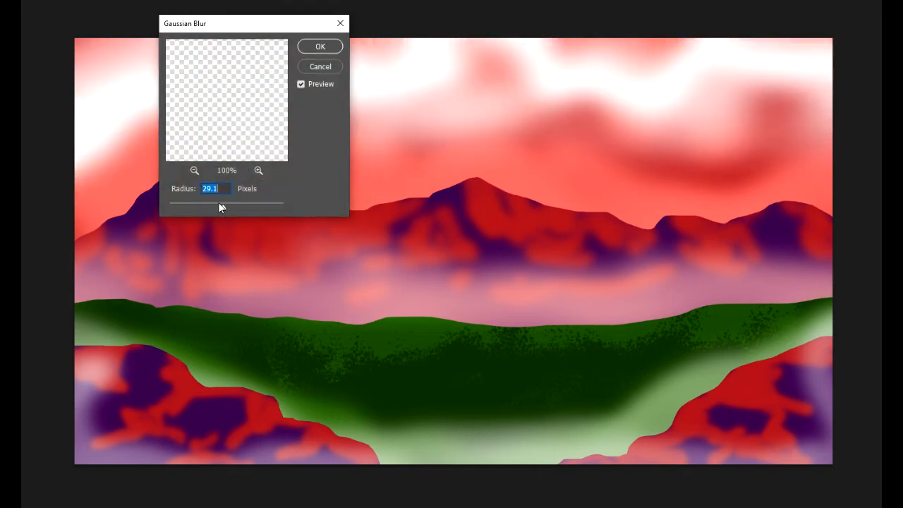
left_click(306, 49)
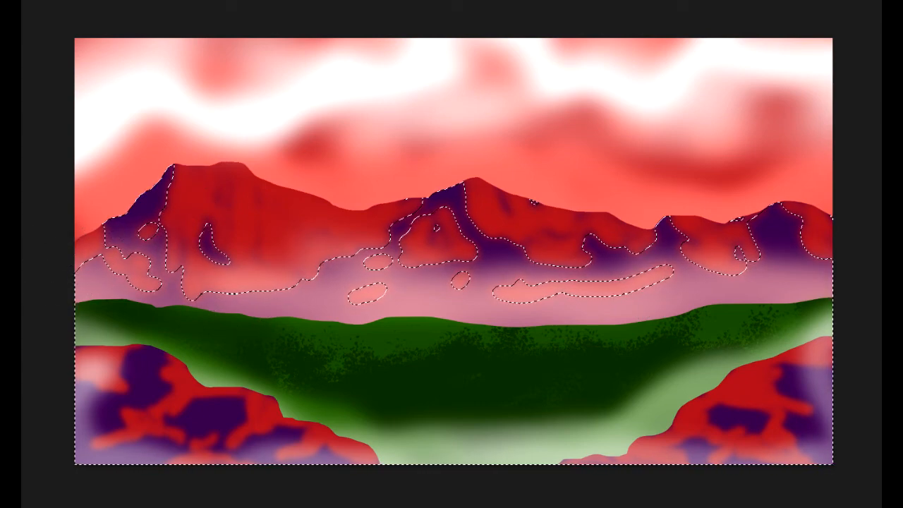
Choose the Kyle's Screentones 38 brush from the brush presets
right_click(163, 167)
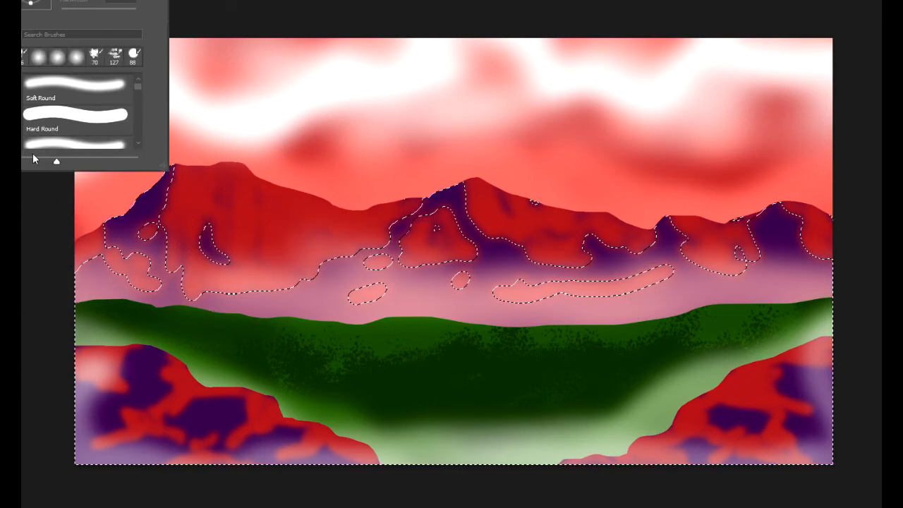
scroll(65, 134, "down", 10)
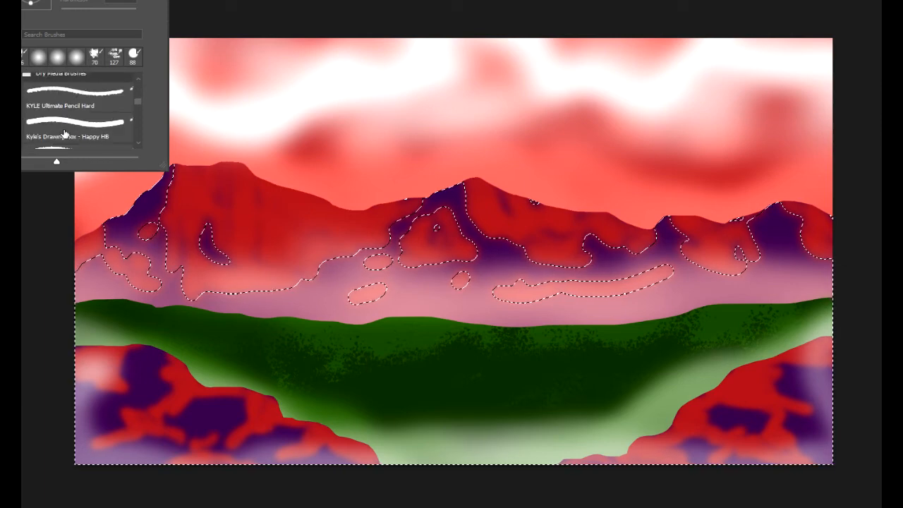
scroll(65, 134, "down", 8)
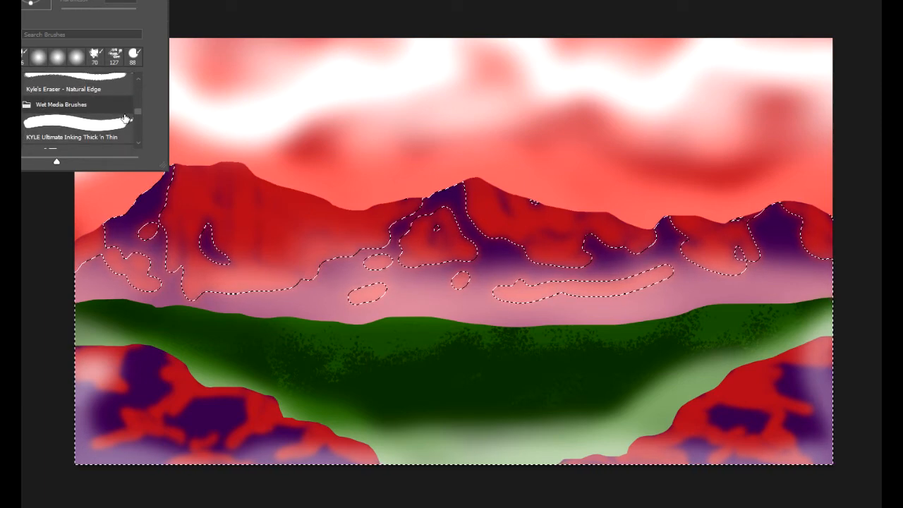
scroll(126, 119, "down", 5)
left_click(78, 130)
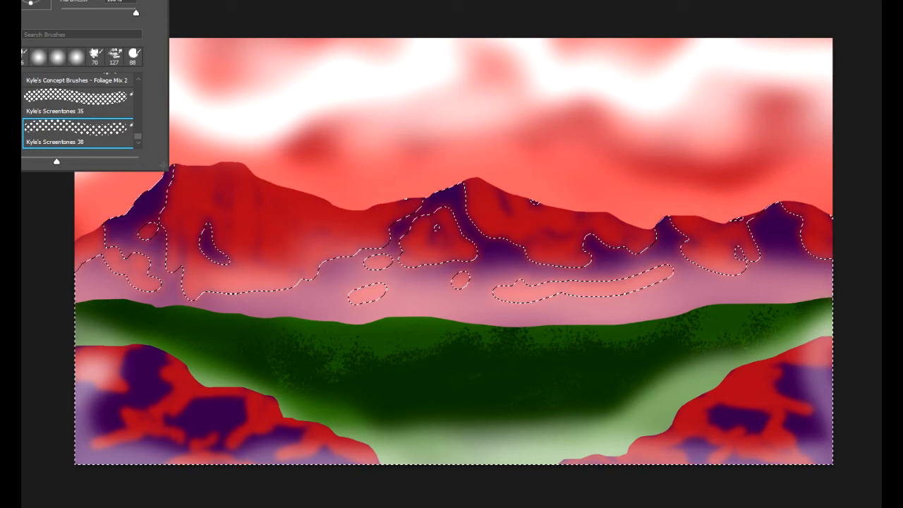
key("Return")
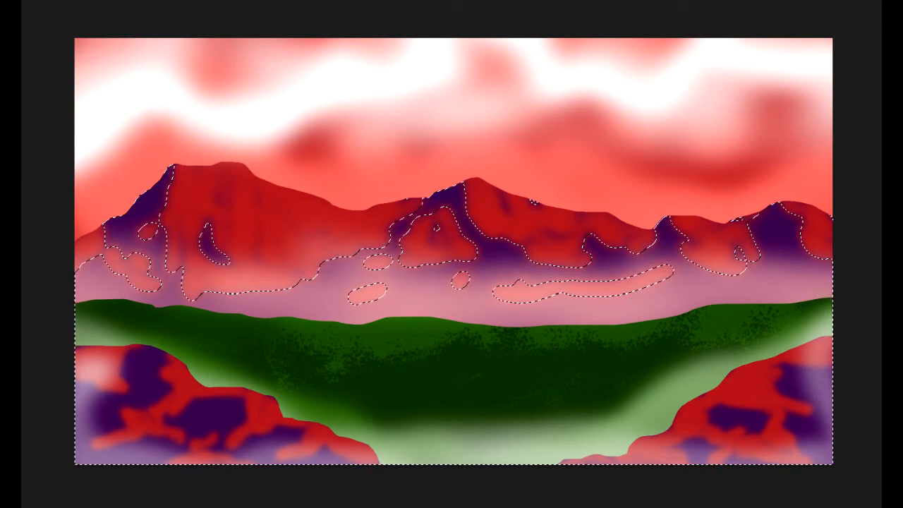
left_click(26, 1)
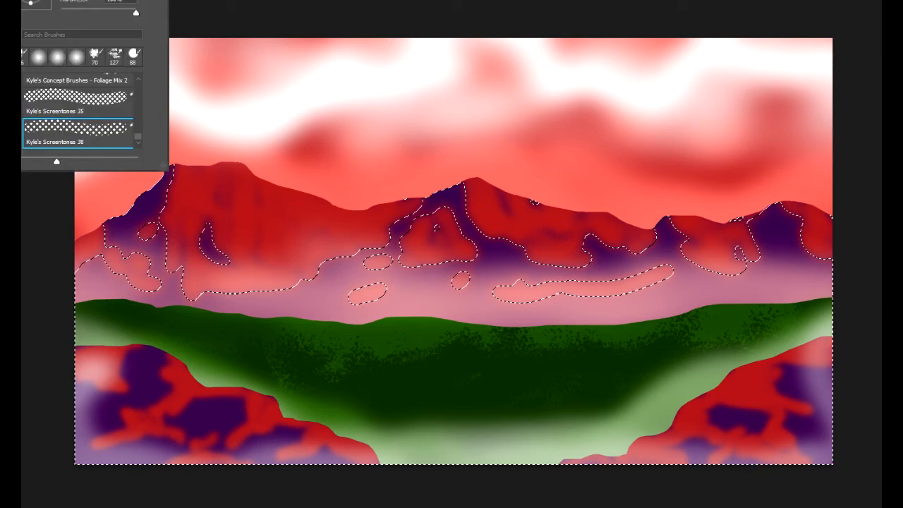
left_click(77, 132)
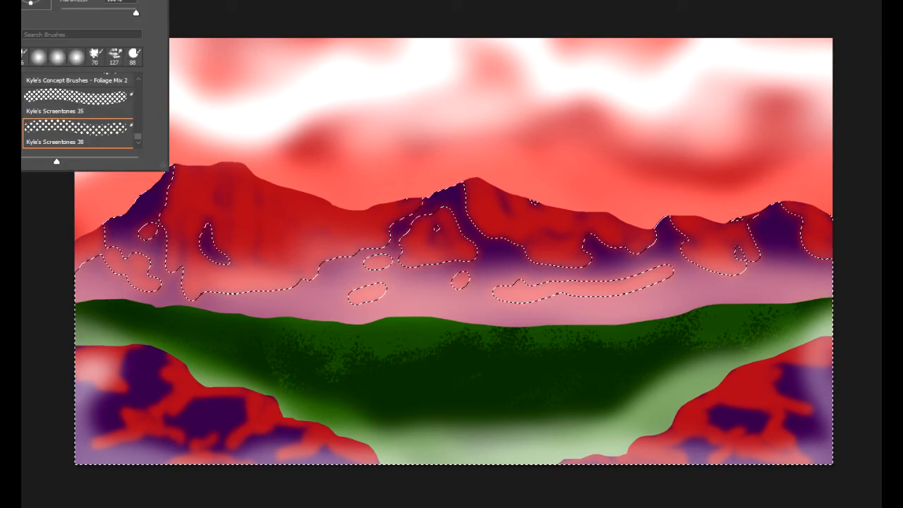
key("Return")
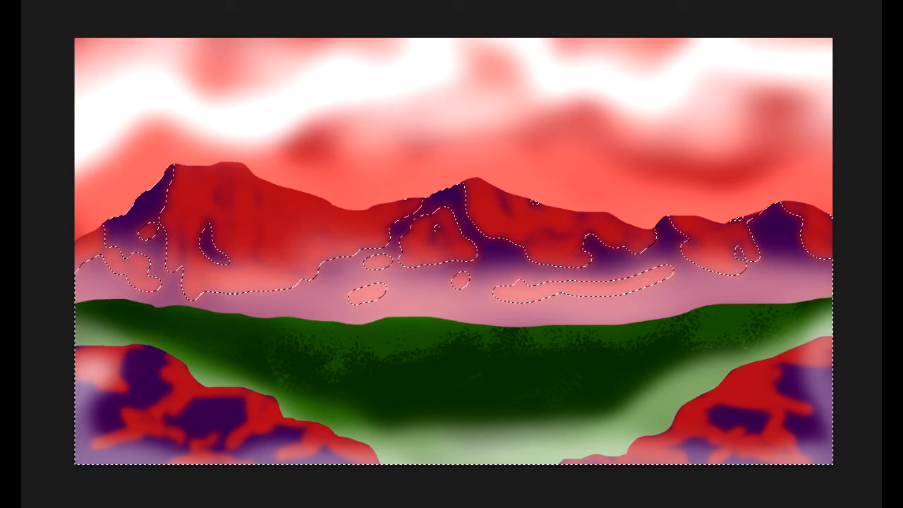
Set the foreground colour to dark purple 2a0332, sampled from the middle peak, and paint screentone dot shading around the mountains' shadows
left_click(10, 317)
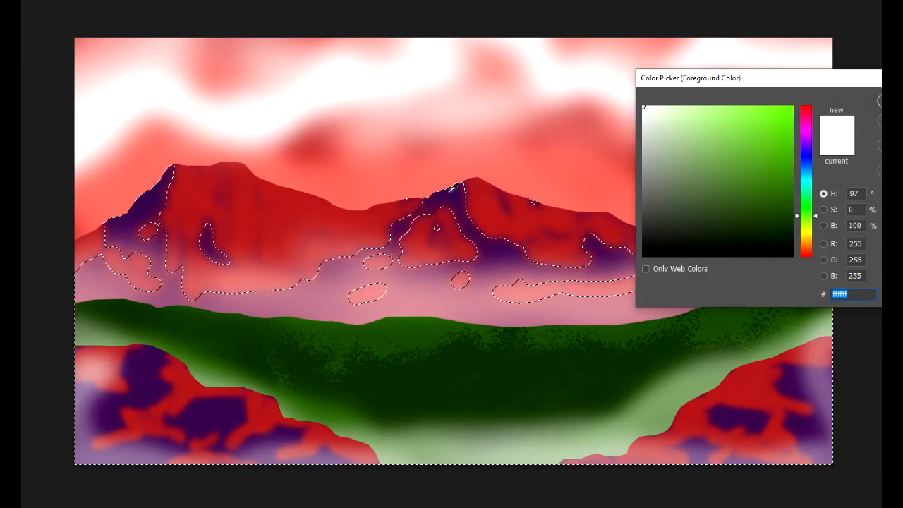
left_click(450, 189)
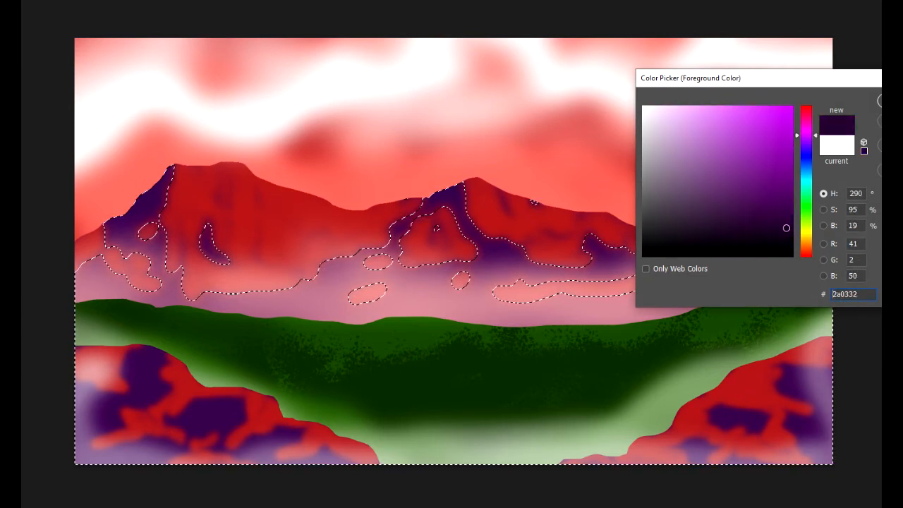
key("Return")
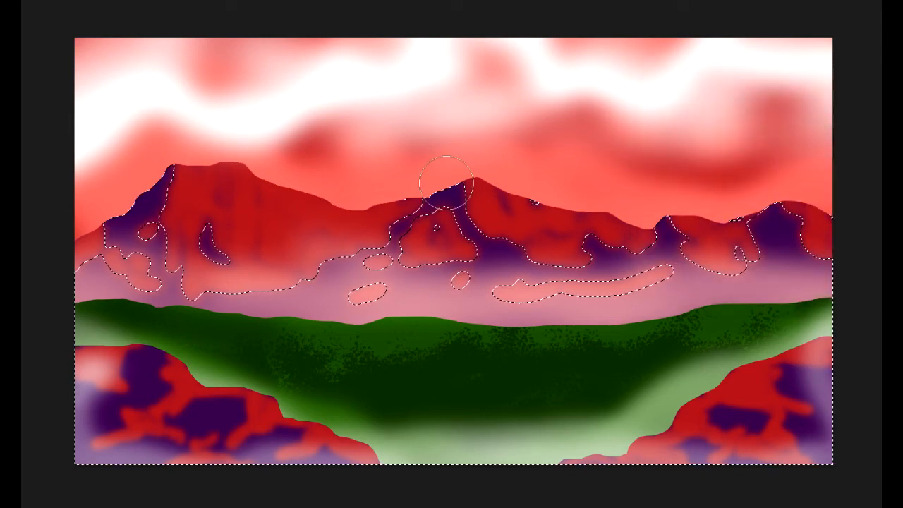
mouse_move(542, 268)
left_mouse_down()
mouse_move(624, 258)
mouse_move(680, 222)
mouse_move(693, 250)
mouse_move(729, 272)
left_mouse_up()
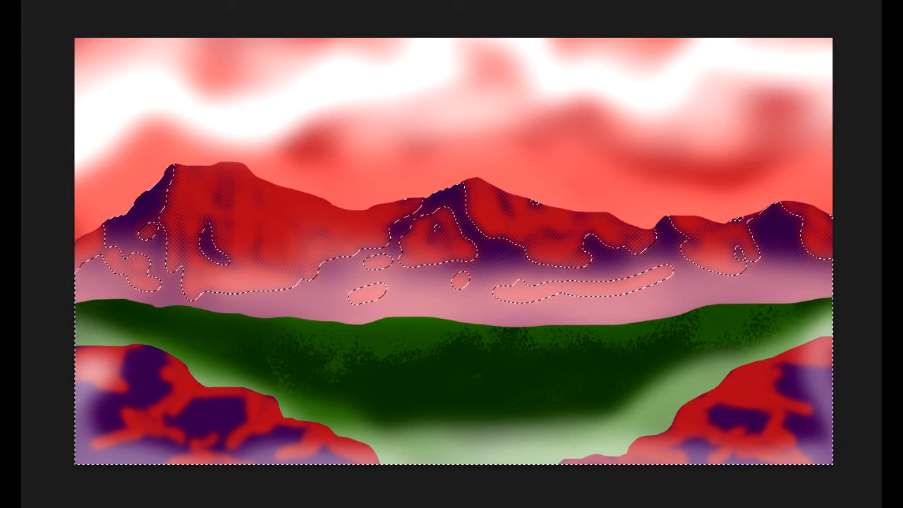
Load the foreground hills as a selection and paint dark screentone dots over their outer and lower areas
left_click(895, 463, "ctrl")
mouse_move(105, 383)
left_mouse_down()
mouse_move(56, 432)
mouse_move(153, 321)
mouse_move(108, 363)
mouse_move(82, 355)
mouse_move(85, 386)
mouse_move(120, 414)
mouse_move(105, 422)
mouse_move(148, 463)
mouse_move(205, 484)
left_mouse_up()
left_click_drag(715, 464, 597, 485)
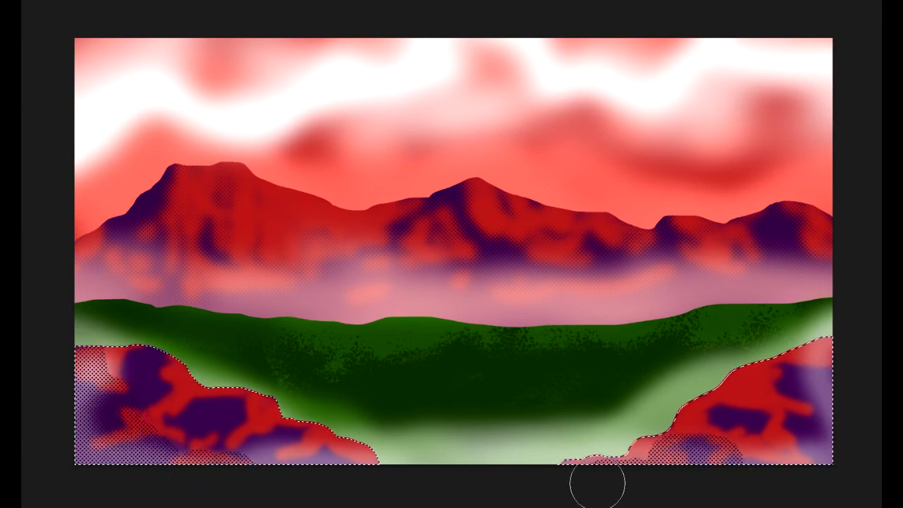
mouse_move(671, 449)
left_mouse_down()
mouse_move(709, 436)
mouse_move(772, 460)
mouse_move(811, 420)
mouse_move(799, 390)
mouse_move(842, 381)
mouse_move(836, 444)
mouse_move(810, 489)
mouse_move(807, 432)
left_mouse_up()
left_click(657, 507)
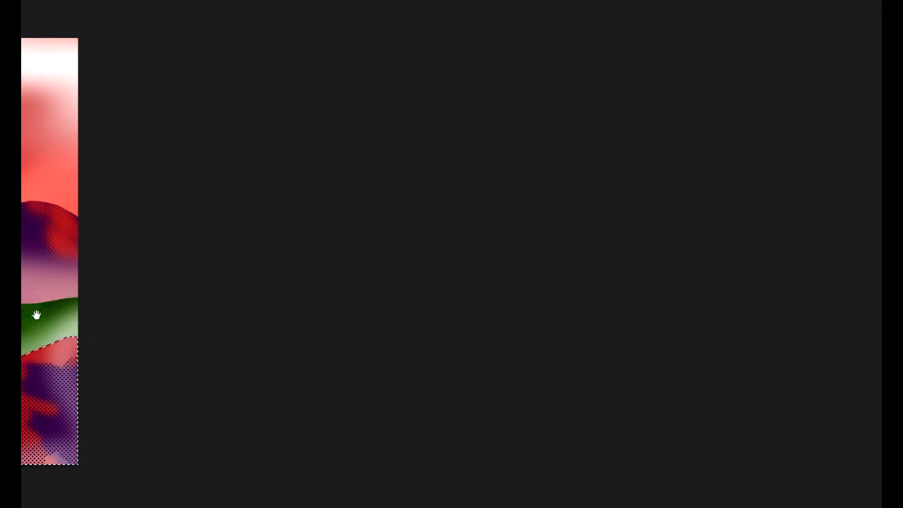
Undo the screentone strokes on both foreground hills
mouse_move(36, 315)
left_mouse_down()
mouse_move(583, 337)
mouse_move(875, 292)
mouse_move(800, 311)
mouse_move(810, 321)
left_mouse_up()
scroll(552, 399, "up", 2)
scroll(553, 399, "down", 1)
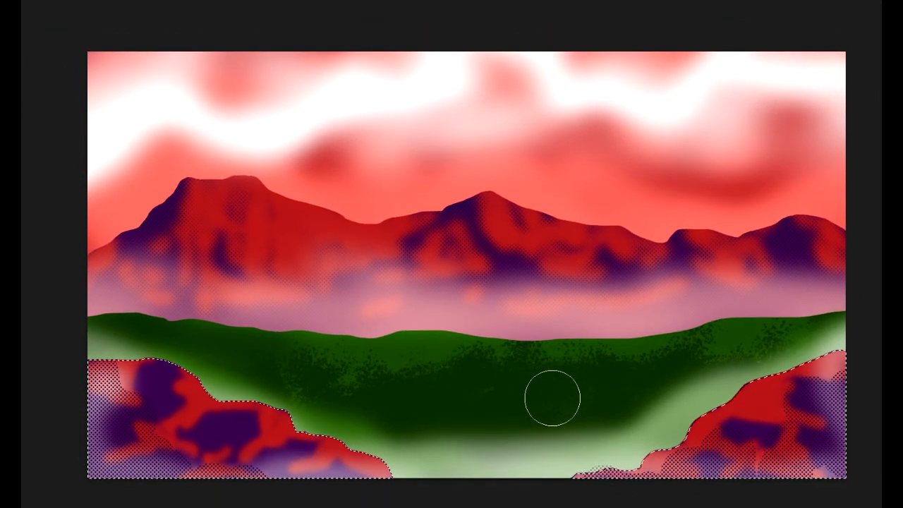
scroll(553, 398, "up", 1)
mouse_move(523, 374)
left_mouse_down()
mouse_move(510, 376)
mouse_move(518, 367)
left_mouse_up()
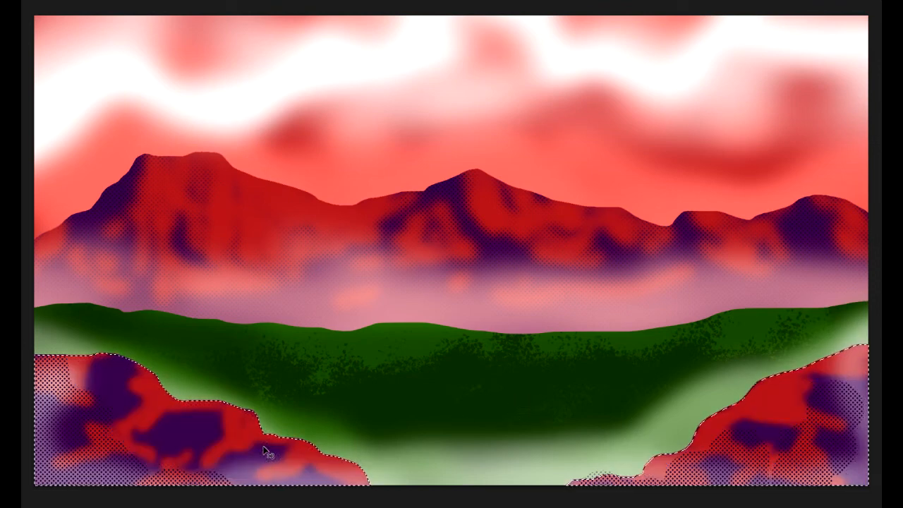
key("ctrl+z")
key("ctrl+z")
key("ctrl+z")
key("ctrl+z")
key("ctrl+z")
key("ctrl+z")
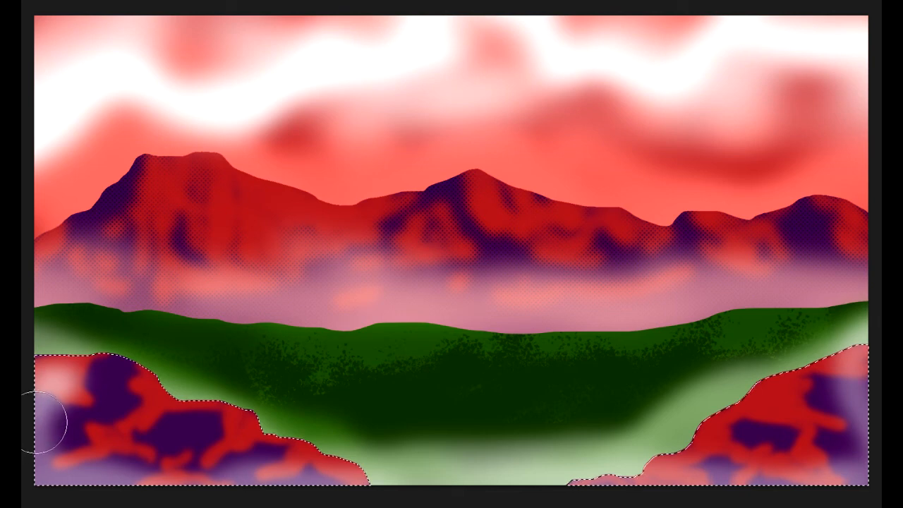
Try a screentone stroke over the left foreground hill's outer and lower edge, and undo it
mouse_move(44, 423)
left_mouse_down()
mouse_move(61, 484)
mouse_move(151, 478)
mouse_move(182, 494)
mouse_move(367, 487)
left_mouse_up()
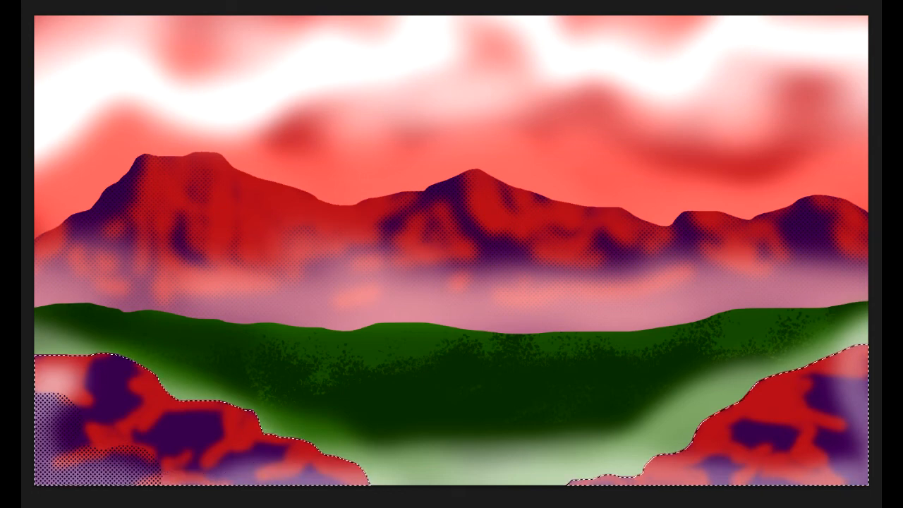
key("ctrl+z")
key("ctrl+z")
key("ctrl+z")
key("ctrl+z")
key("ctrl+z")
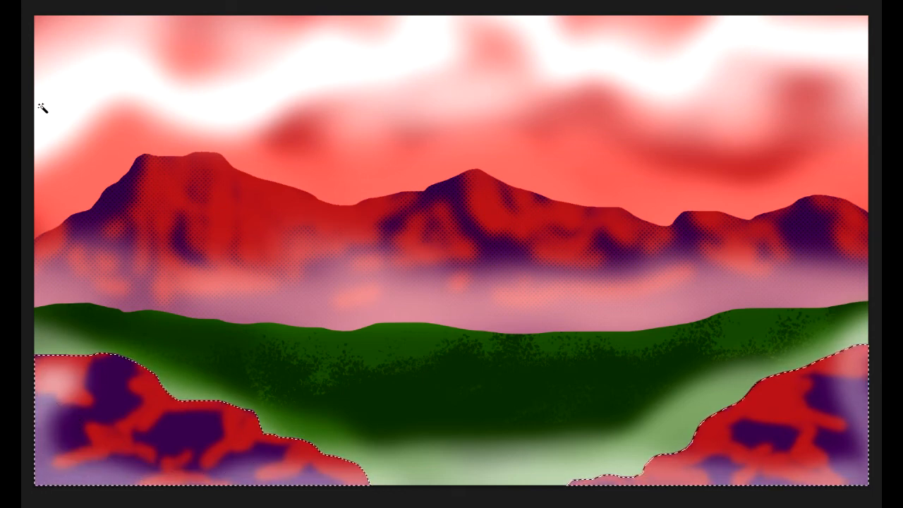
Select the dark and misty purple patches on both foreground hills with the Magic Wand, adding each patch to the selection
left_click(115, 397)
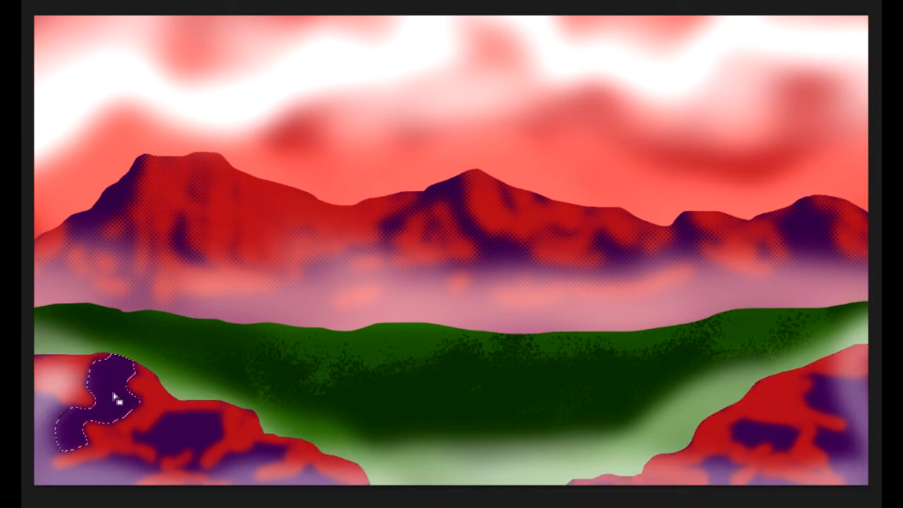
left_click(177, 432, "shift")
left_click(248, 462, "shift")
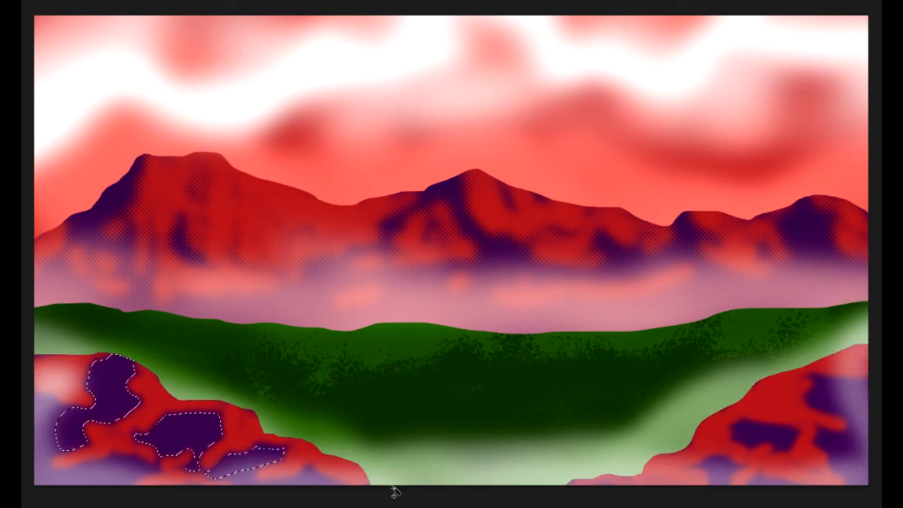
left_click(319, 479, "shift")
left_click(766, 436, "shift")
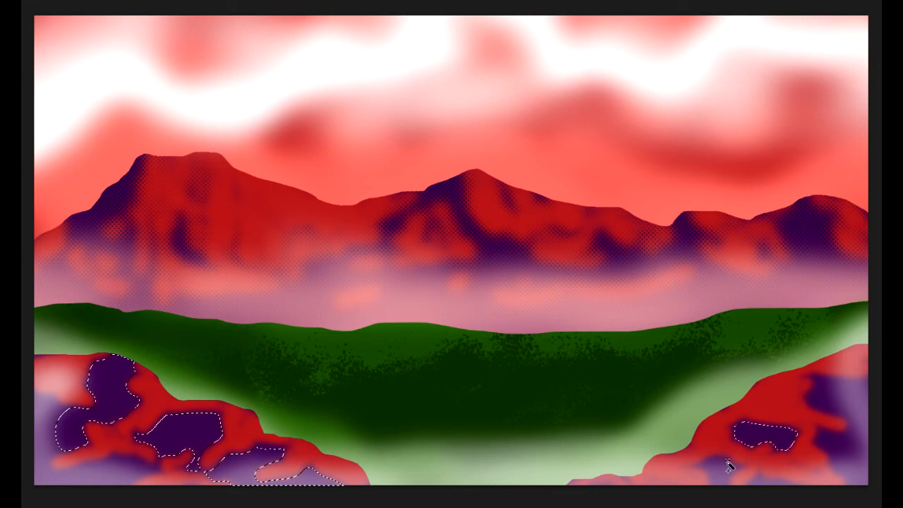
left_click(730, 466, "shift")
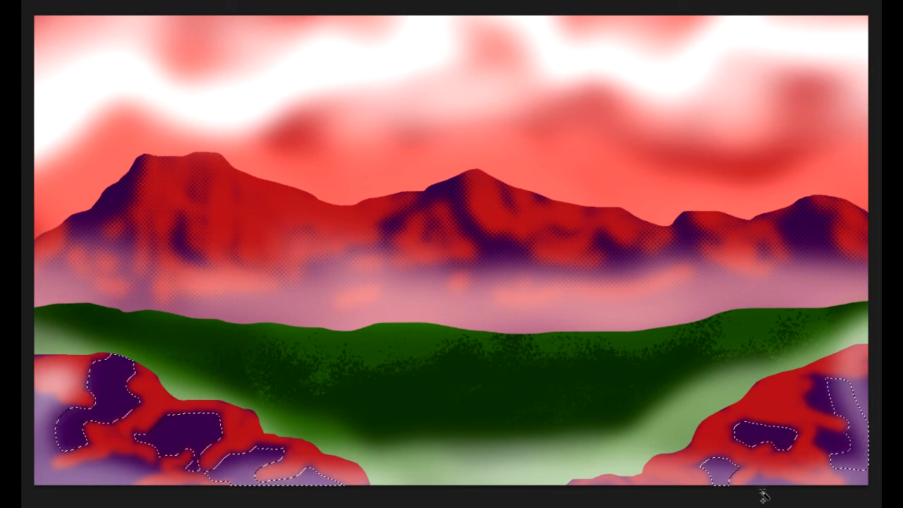
left_click(821, 399, "shift")
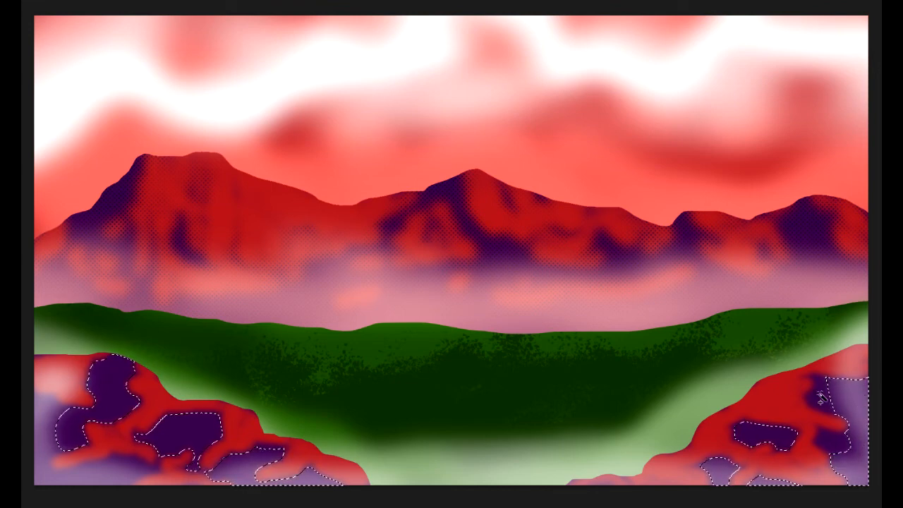
left_click(50, 431, "shift")
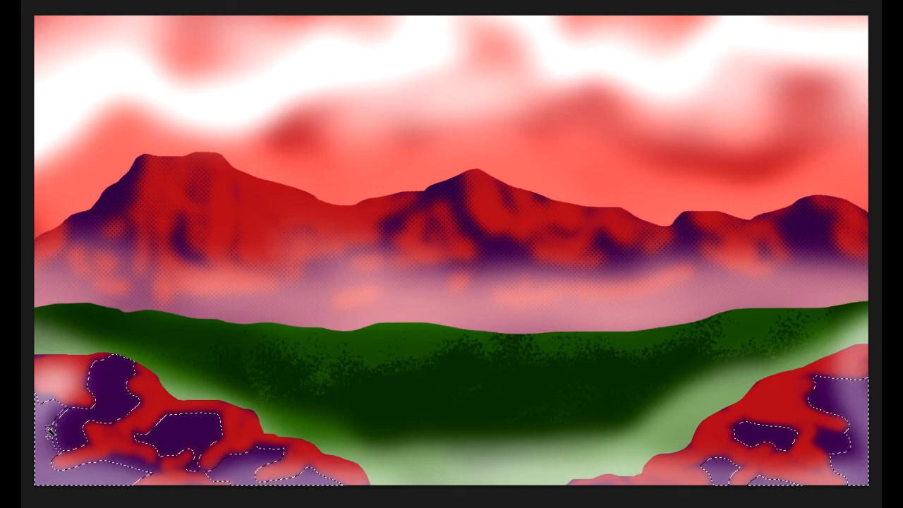
left_click(57, 431, "shift")
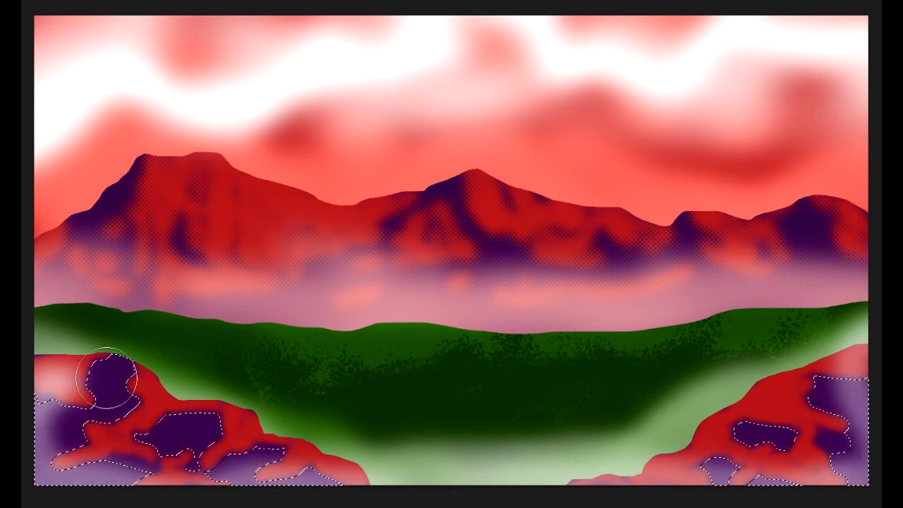
Paint dark screentone dots over the selected purple patches of both foreground hills, and deselect
mouse_move(145, 386)
left_mouse_down()
mouse_move(44, 399)
mouse_move(22, 435)
mouse_move(275, 446)
mouse_move(143, 386)
mouse_move(288, 498)
left_mouse_up()
mouse_move(756, 413)
left_mouse_down()
mouse_move(832, 339)
mouse_move(726, 468)
mouse_move(855, 435)
left_mouse_up()
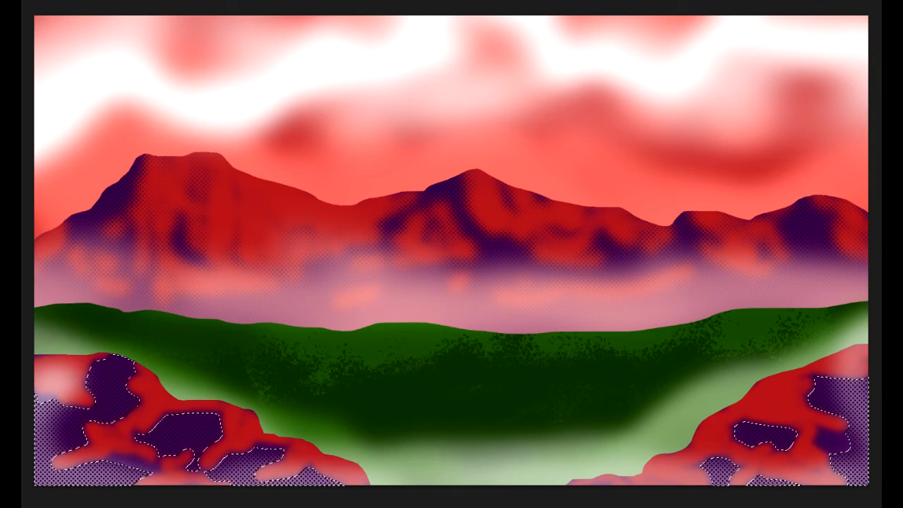
key("ctrl+shift+a")
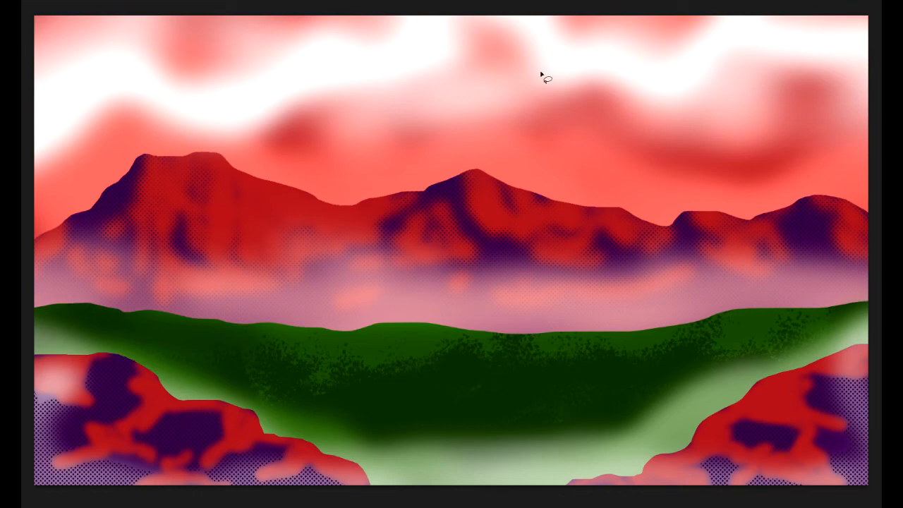
Outline a small flying bird with the Lasso in the sky above the mountains, fill it with dark purple and deselect
scroll(776, 158, "up", 1)
scroll(667, 150, "up", 2)
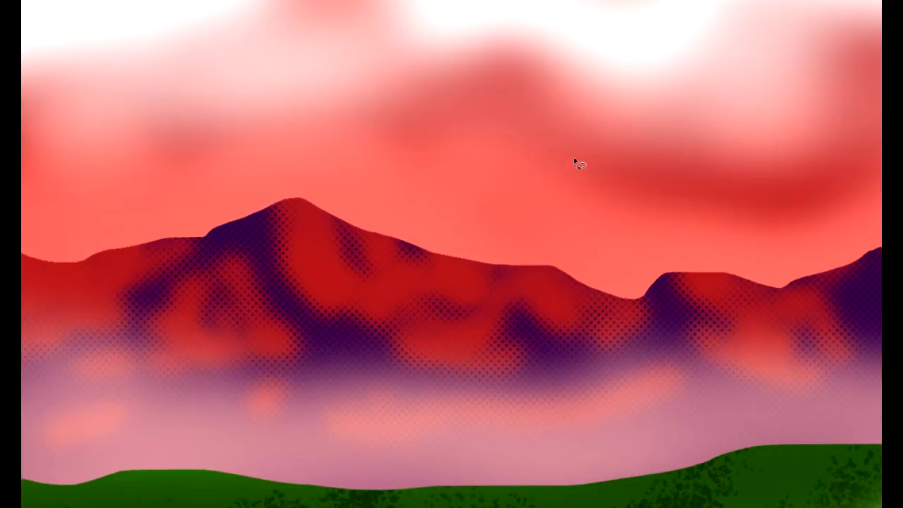
mouse_move(538, 184)
left_mouse_down()
mouse_move(504, 244)
mouse_move(461, 252)
mouse_move(426, 242)
mouse_move(506, 240)
mouse_move(479, 244)
left_mouse_up()
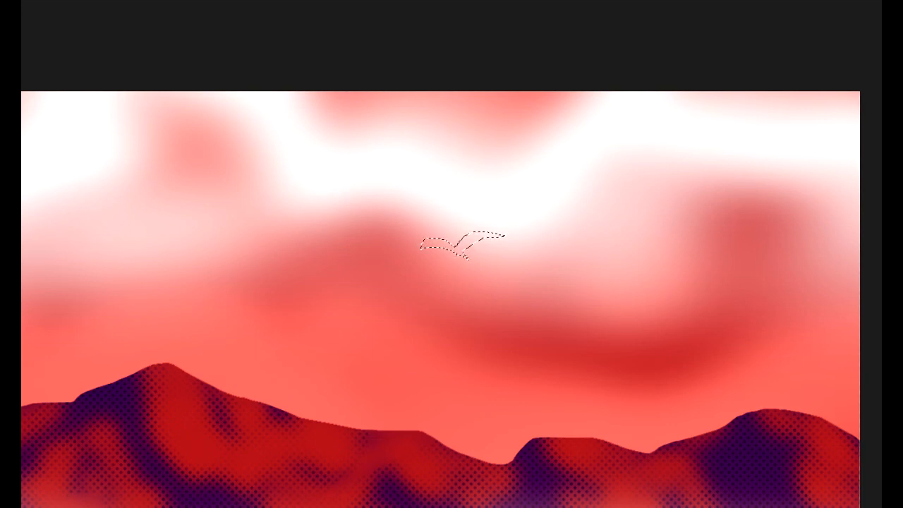
key("alt+BackSpace")
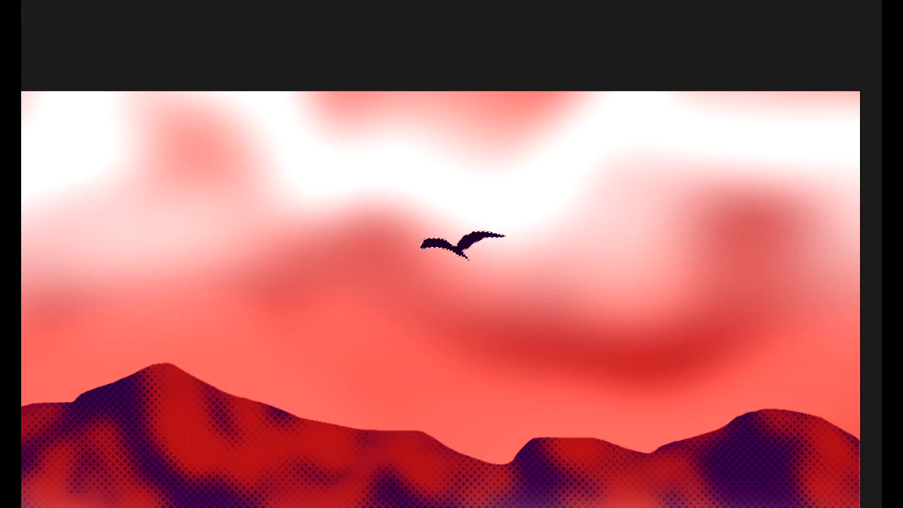
key("ctrl+d")
Duplicate the bird up and to the left of the original and scale the copy down to roughly two thirds
left_click_drag(427, 244, 302, 204)
key("ctrl+t")
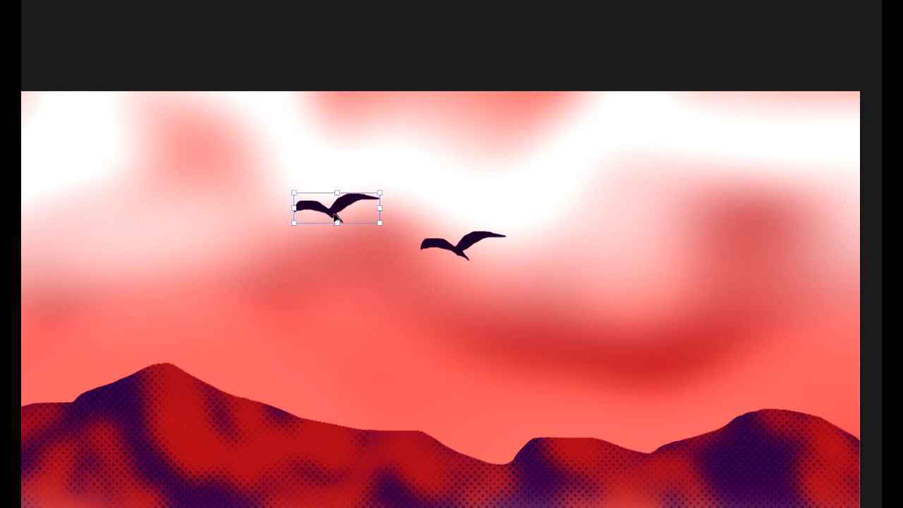
left_click_drag(379, 192, 348, 204)
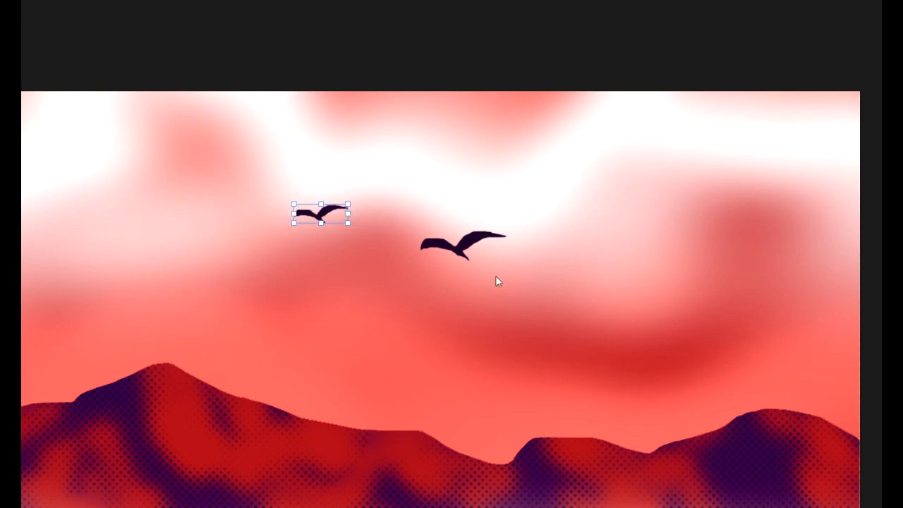
Move the smaller bird further up and left in front of the pink cloud patch, and apply the transform
scroll(544, 298, "down", 2)
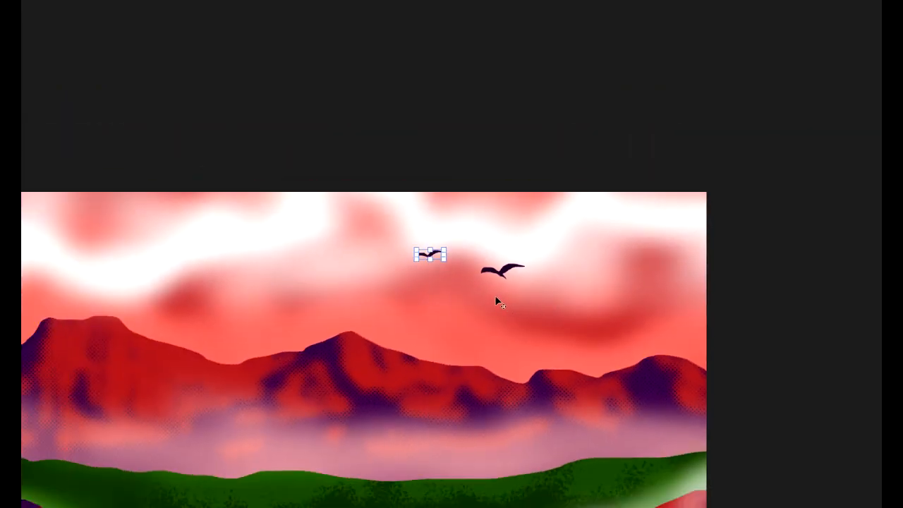
scroll(496, 299, "down", 1)
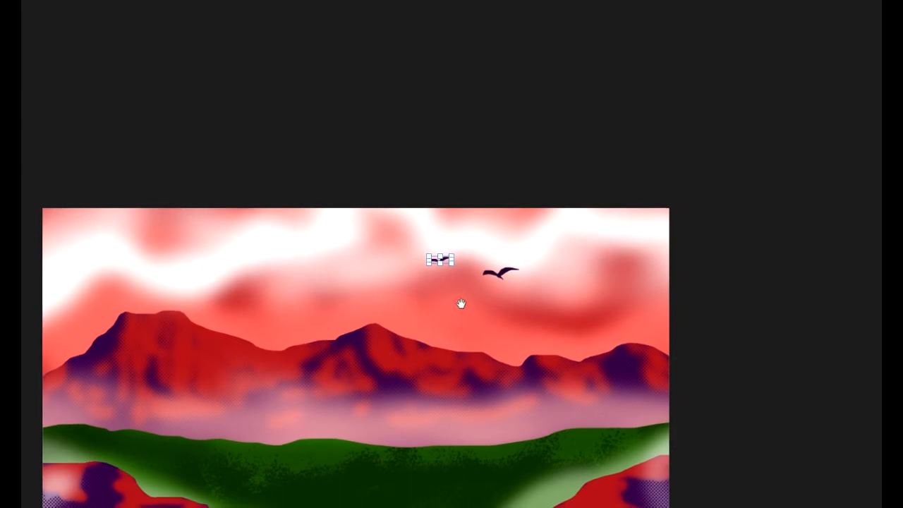
mouse_move(459, 303)
left_mouse_down()
mouse_move(522, 210)
mouse_move(527, 221)
left_mouse_up()
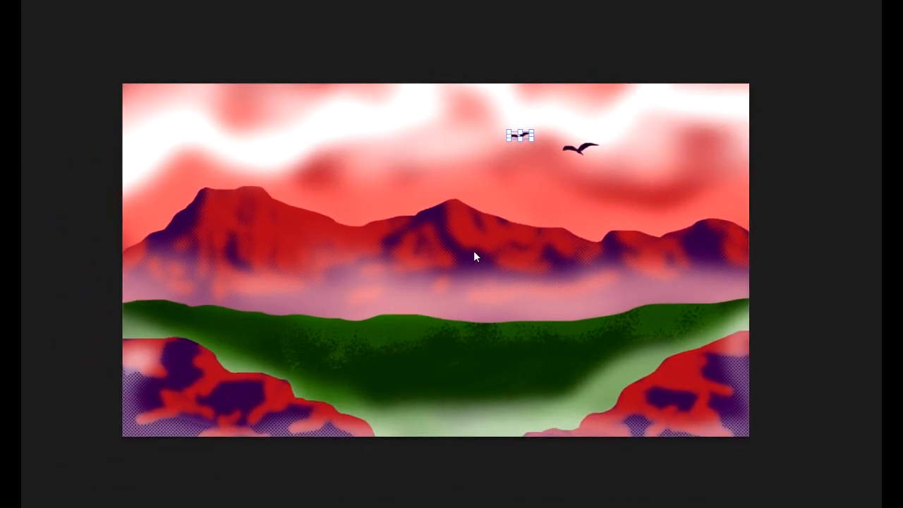
scroll(473, 254, "up", 2)
mouse_move(410, 273)
left_mouse_down()
mouse_move(445, 265)
mouse_move(425, 264)
mouse_move(434, 266)
left_mouse_up()
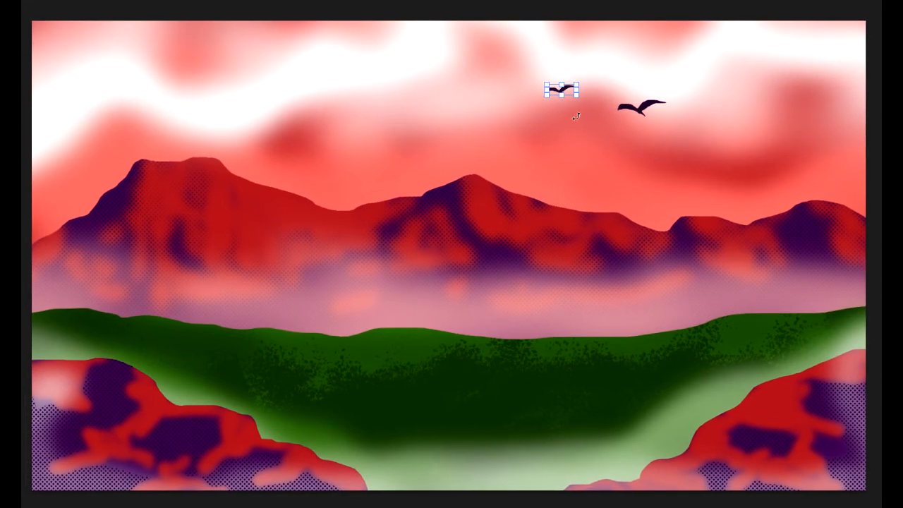
left_click_drag(576, 98, 531, 82)
key("Return")
Scale the larger bird down slightly and shift it a little to the right in the sky
mouse_move(630, 105)
left_mouse_down()
mouse_move(628, 89)
mouse_move(648, 110)
left_mouse_up()
key("ctrl+t")
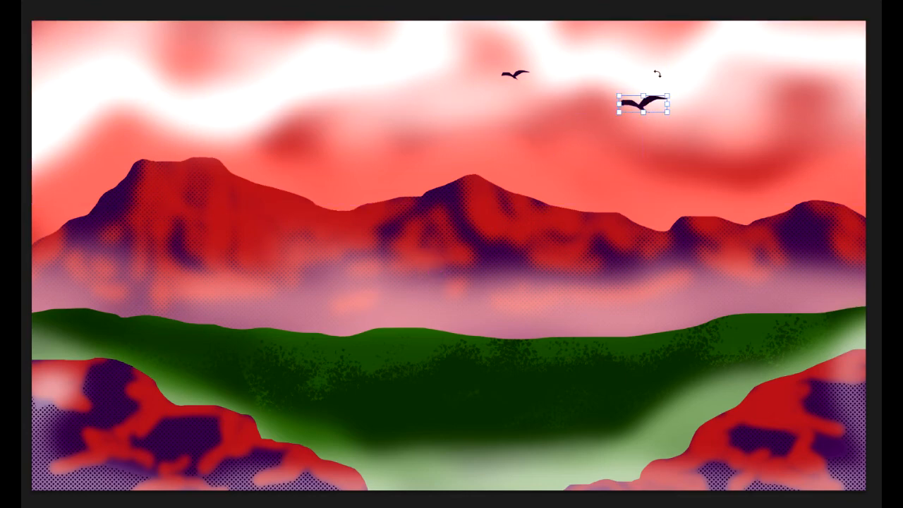
left_click_drag(667, 93, 661, 97)
key("Return")
left_click_drag(643, 111, 667, 111)
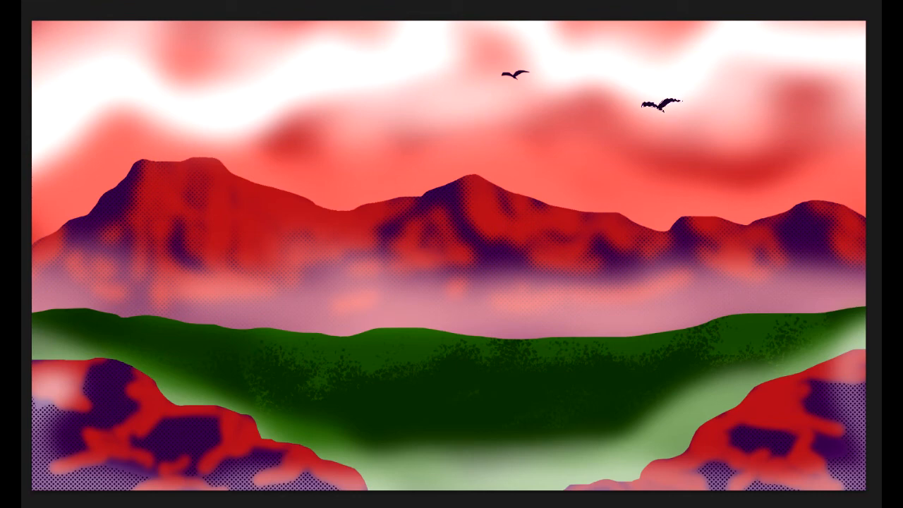
Set the foreground colour to near-white f1f1f1 and choose the Soft Round brush from the General Brushes
left_click_drag(678, 119, 643, 114)
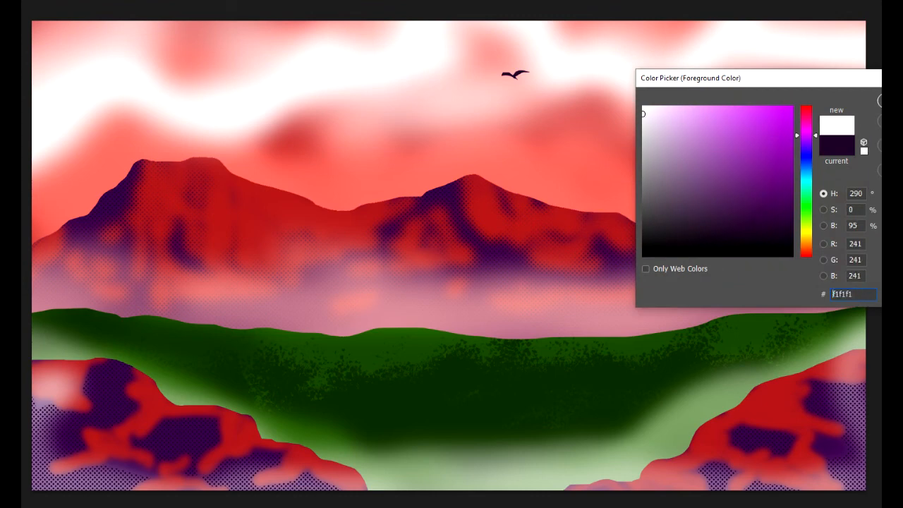
key("Return")
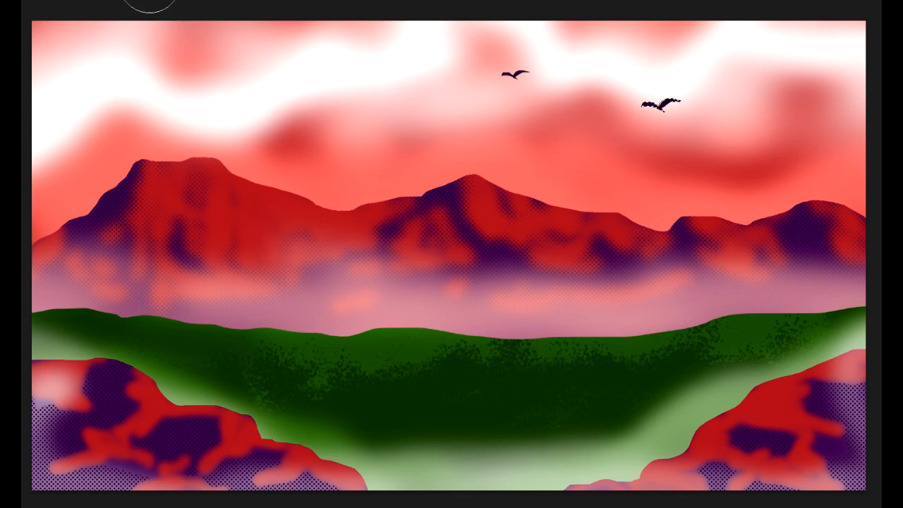
left_click(22, 1)
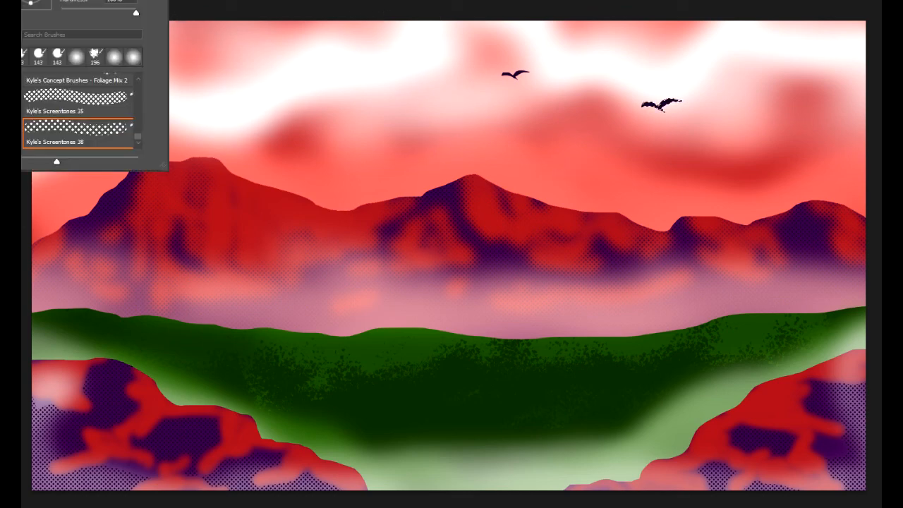
left_click(76, 62)
scroll(79, 92, "down", 5)
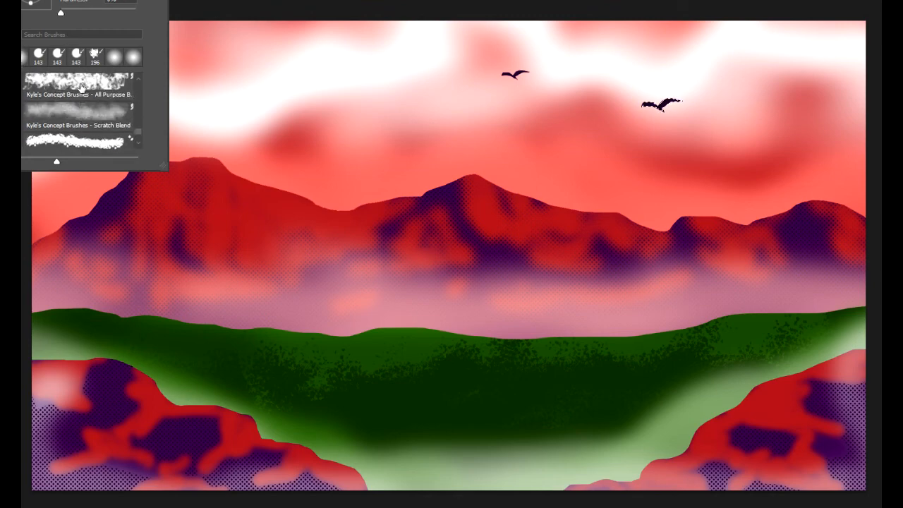
scroll(79, 97, "up", 1)
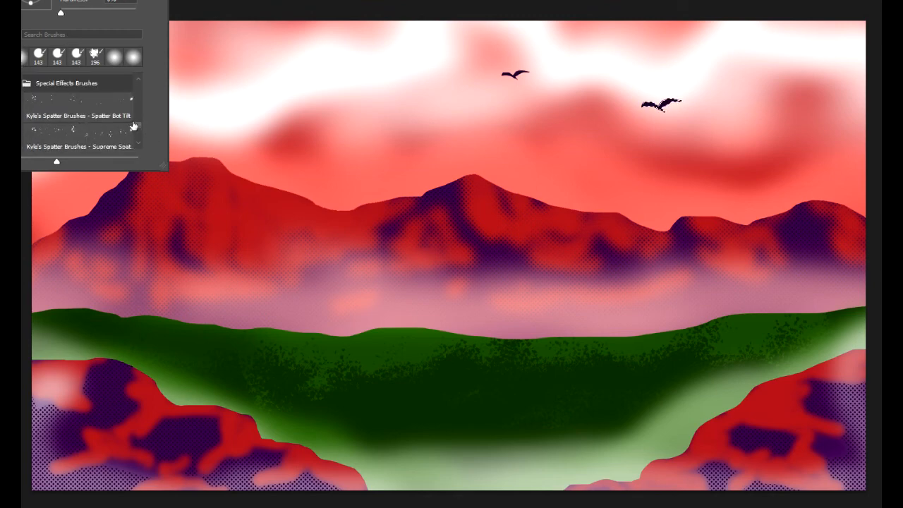
left_click_drag(137, 125, 136, 82)
left_click(87, 94)
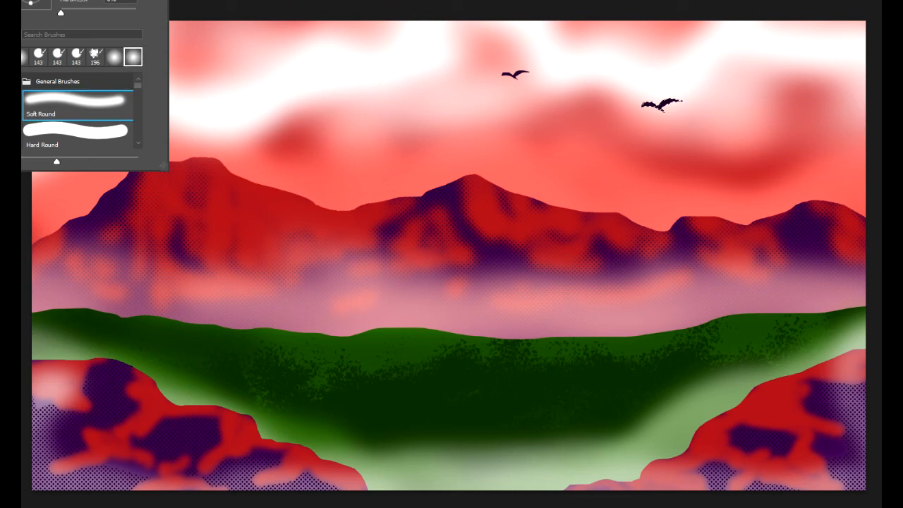
key("Return")
Brush soft near-white haze over the larger and the smaller bird within their selections, and deselect
left_click_drag(643, 109, 658, 105)
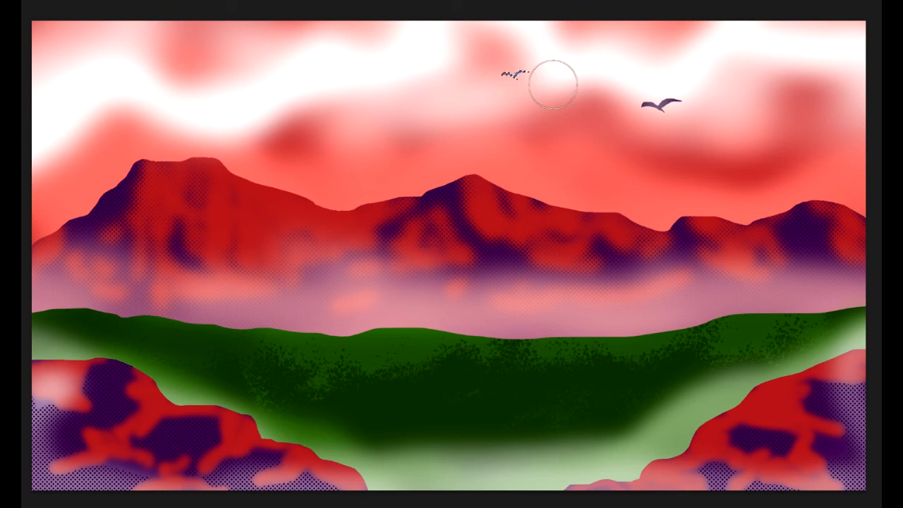
left_click(512, 72)
key("ctrl+d")
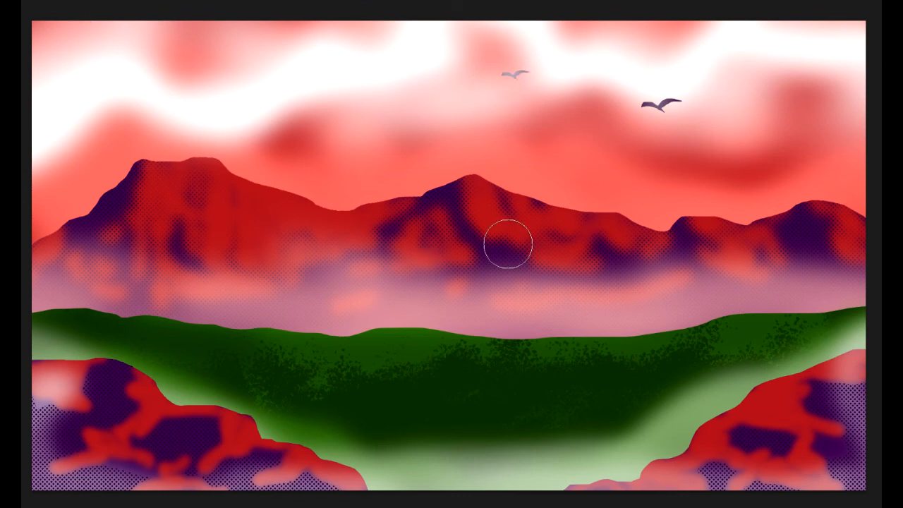
scroll(639, 225, "down", 2)
scroll(626, 255, "up", 2)
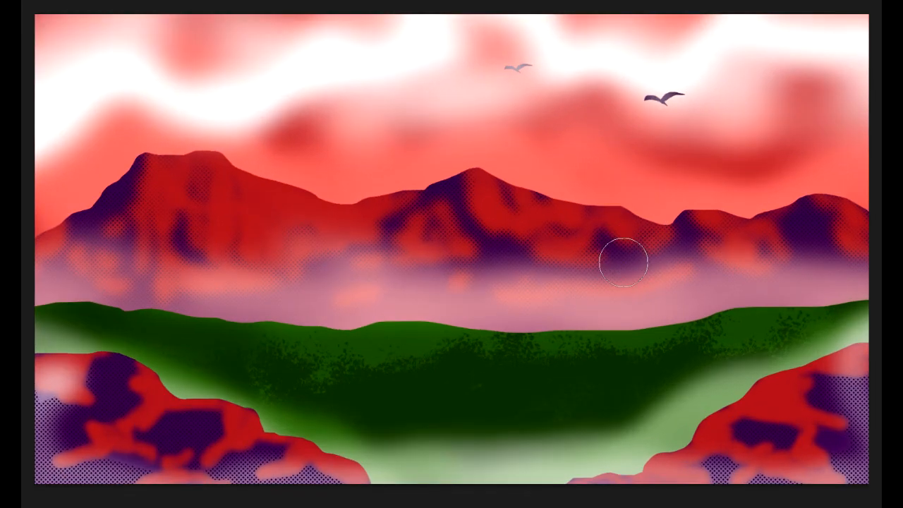
scroll(624, 262, "down", 1)
scroll(624, 261, "down", 1)
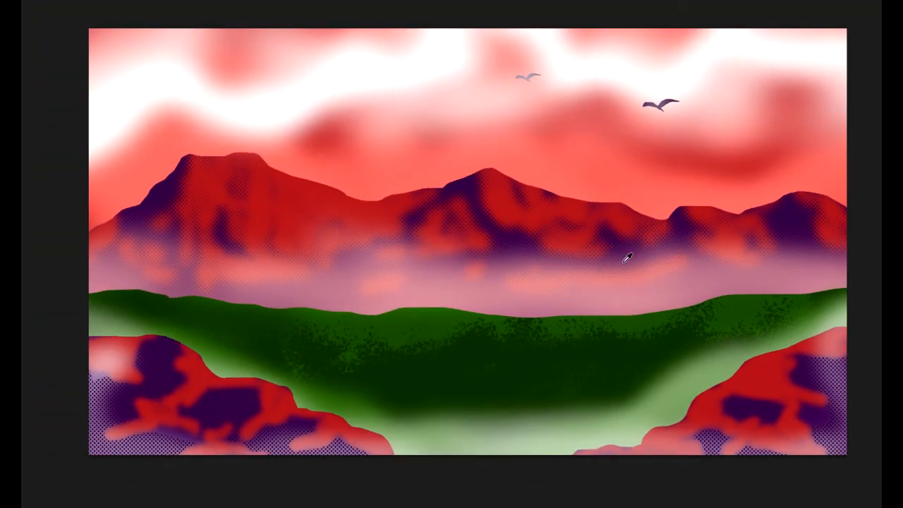
scroll(625, 258, "up", 1)
scroll(626, 259, "up", 1)
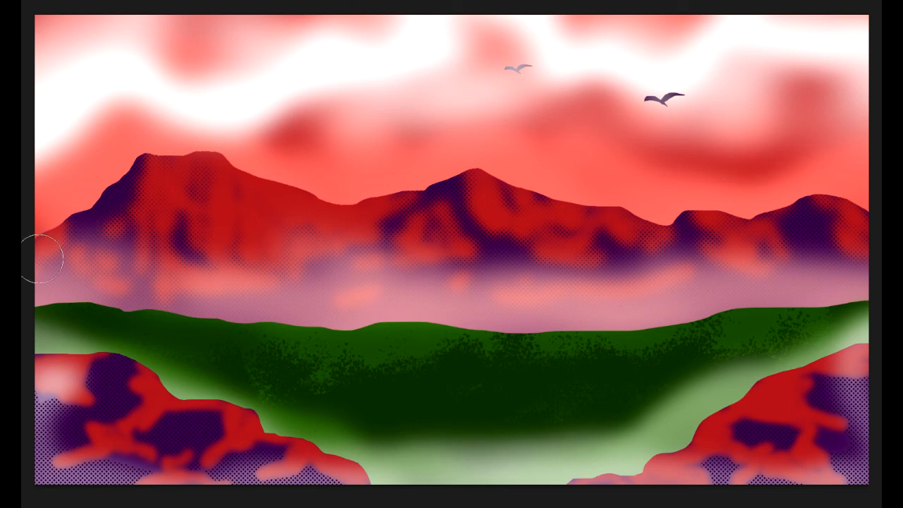
Try a soft near-white stroke along the ridge of the left mountain, and undo it
mouse_move(35, 232)
left_mouse_down()
mouse_move(147, 172)
mouse_move(442, 197)
left_mouse_up()
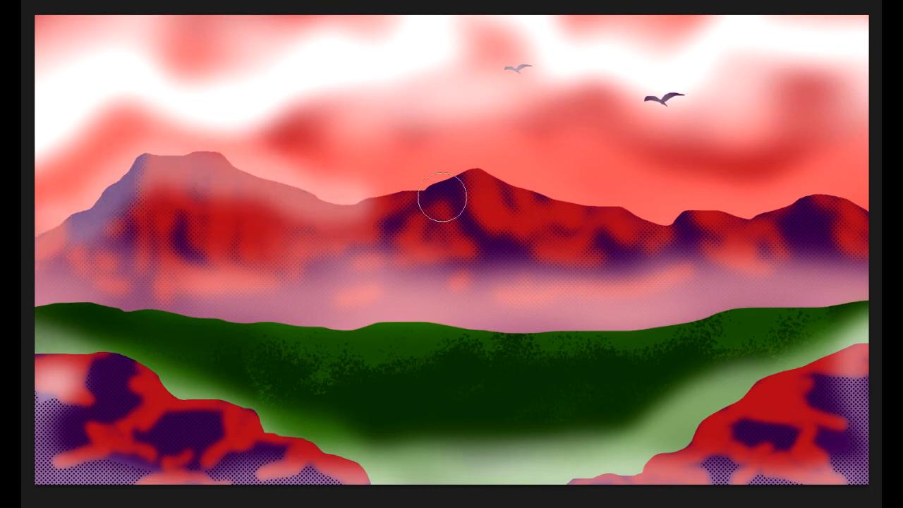
key("ctrl+z")
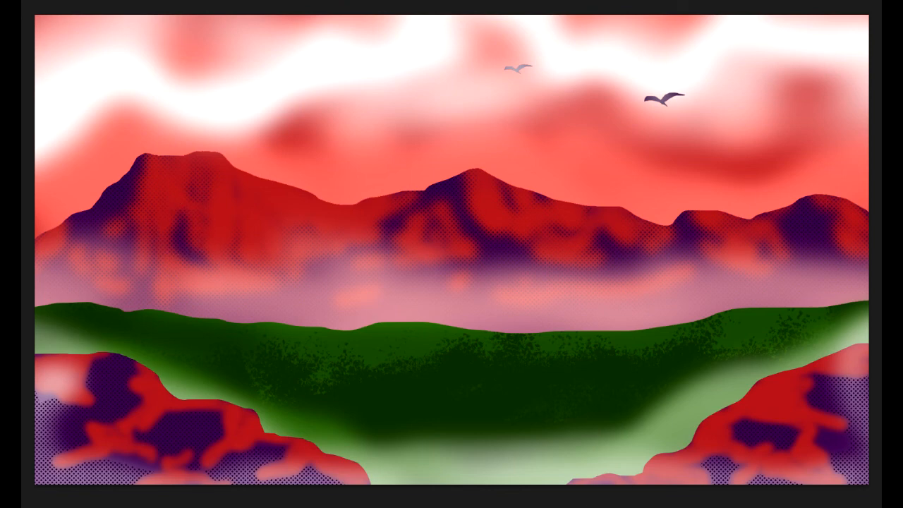
Load the sky as a selection and brush soft near-white mist along the skyline behind all the mountain peaks
key("ctrl+shift+d")
mouse_move(361, 200)
left_mouse_down()
mouse_move(165, 148)
mouse_move(68, 195)
mouse_move(3, 248)
mouse_move(360, 198)
mouse_move(470, 170)
mouse_move(662, 231)
mouse_move(704, 214)
mouse_move(785, 215)
mouse_move(857, 202)
mouse_move(856, 247)
mouse_move(799, 226)
mouse_move(621, 211)
mouse_move(514, 175)
mouse_move(353, 170)
mouse_move(257, 211)
mouse_move(99, 141)
left_mouse_up()
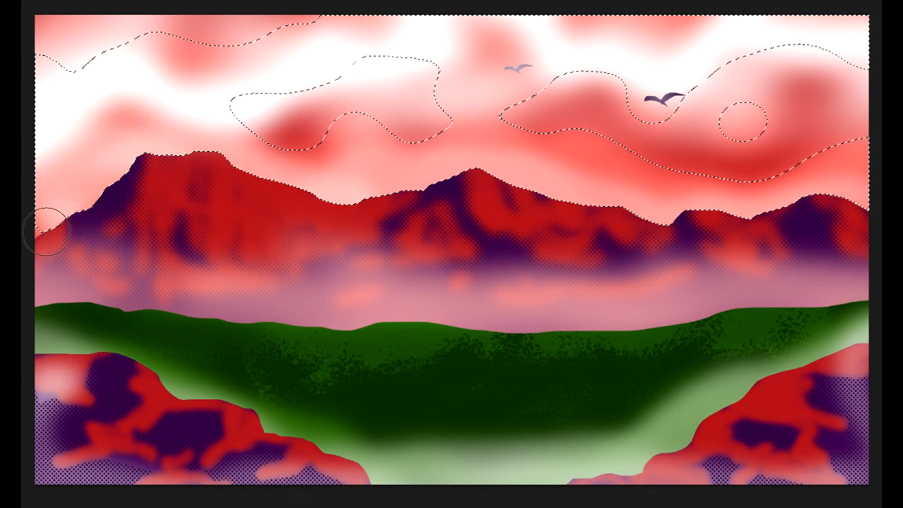
mouse_move(47, 232)
left_mouse_down()
mouse_move(324, 177)
mouse_move(335, 191)
mouse_move(264, 183)
mouse_move(327, 203)
mouse_move(463, 190)
mouse_move(586, 204)
mouse_move(657, 224)
mouse_move(723, 216)
mouse_move(797, 229)
mouse_move(761, 221)
mouse_move(806, 212)
mouse_move(809, 198)
mouse_move(879, 204)
left_mouse_up()
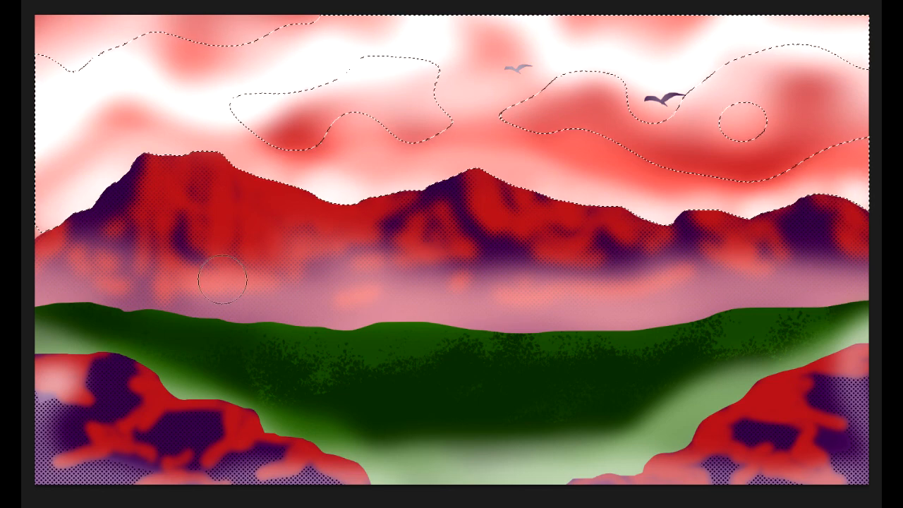
Clear the active selection around the sky
key("ctrl+d")
scroll(181, 322, "down", 1)
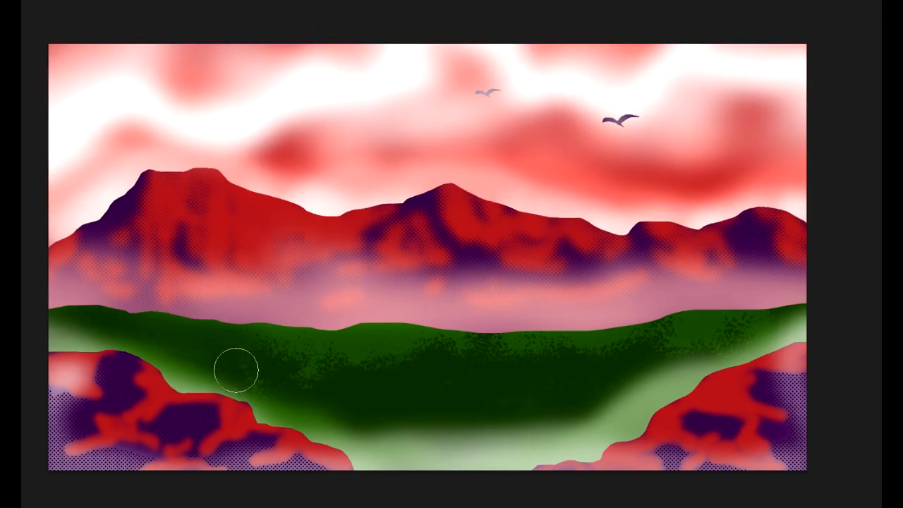
scroll(237, 370, "up", 1)
scroll(238, 376, "up", 1)
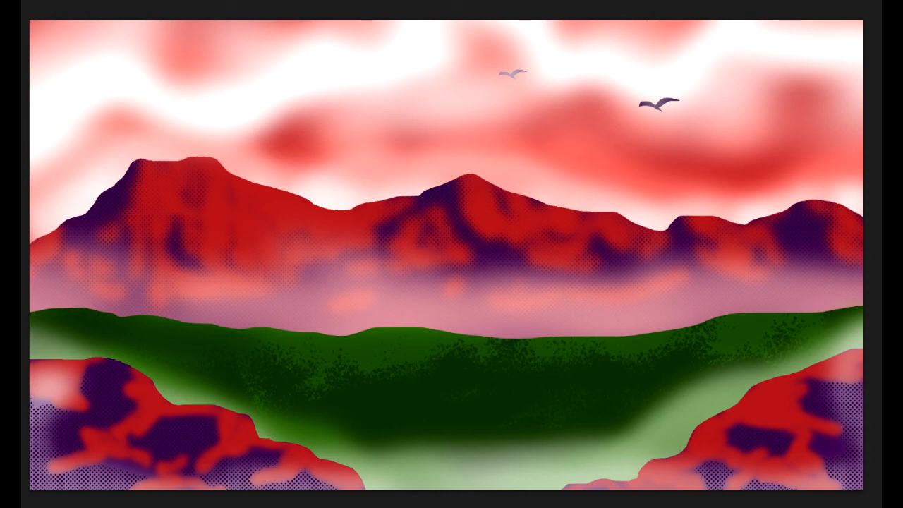
Load the green ground as a selection, brush soft near-white mist across its dark middle area, and deselect
key("ctrl+shift+d")
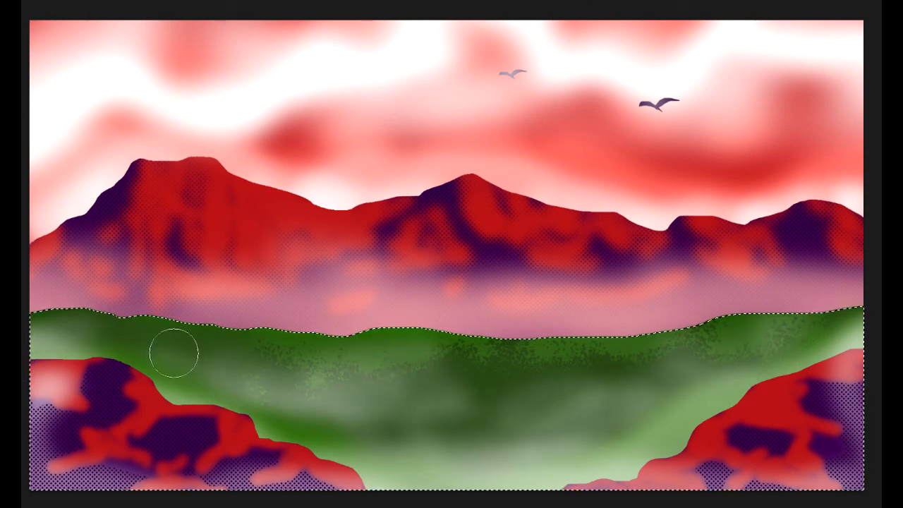
scroll(276, 437, "down", 3)
scroll(276, 437, "up", 2)
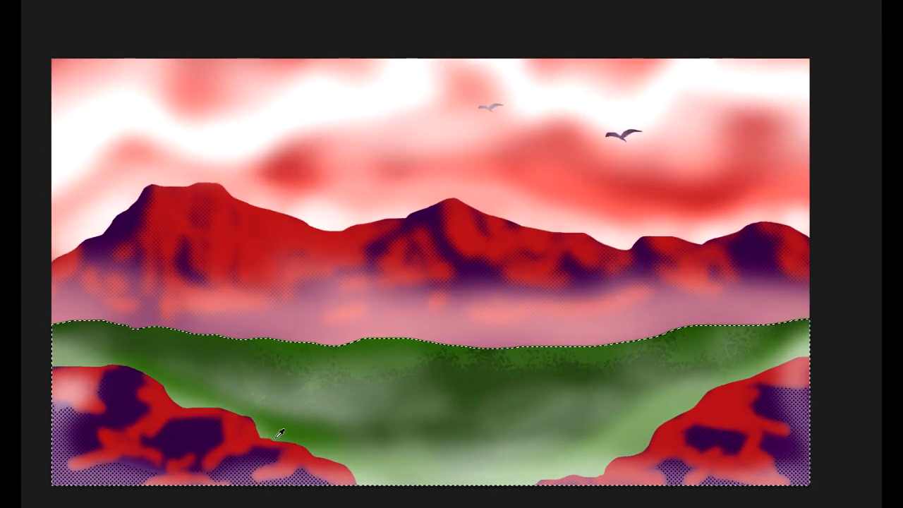
scroll(276, 438, "up", 1)
mouse_move(374, 400)
left_mouse_down()
mouse_move(381, 369)
mouse_move(388, 387)
mouse_move(377, 398)
left_mouse_up()
key("ctrl+d")
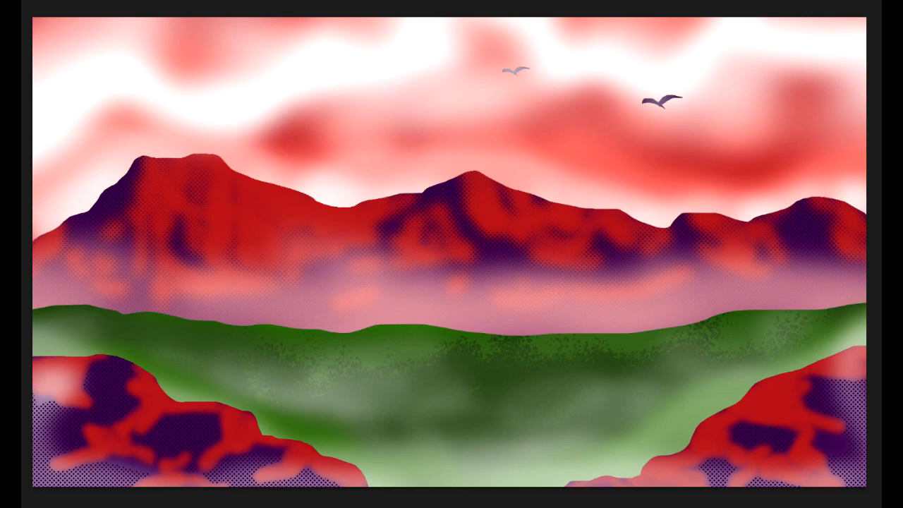
Choose a near-black foreground colour and fill the larger bird's shape with it, leaving the layer style options unchanged
left_click(891, 395)
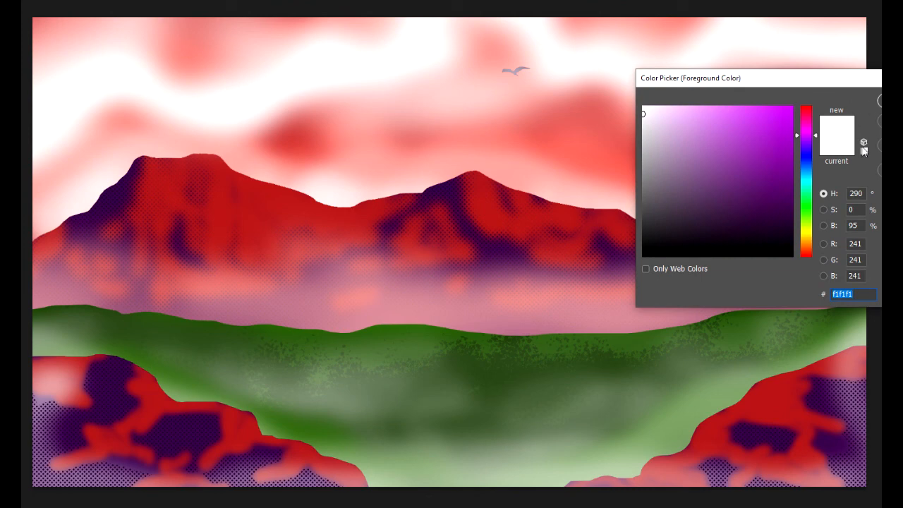
key("Return")
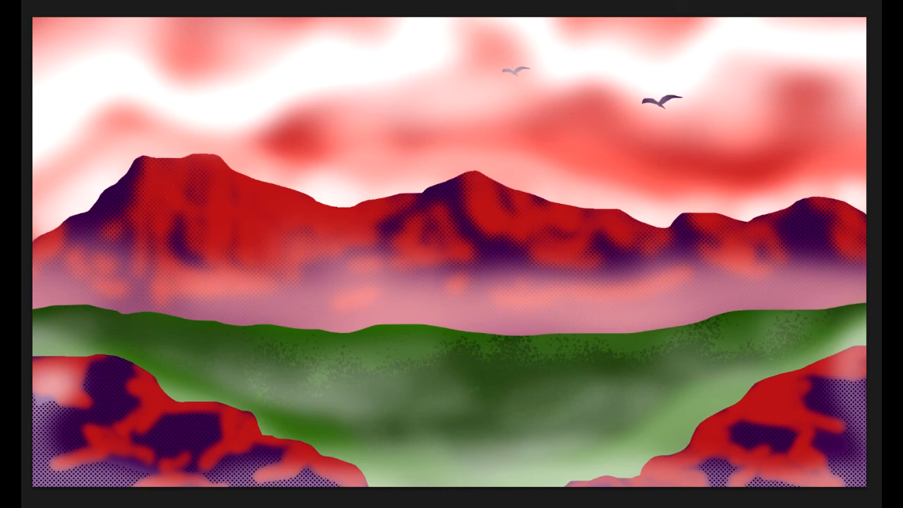
left_click(655, 105, "ctrl")
left_click(879, 283, "ctrl")
key("alt+BackSpace")
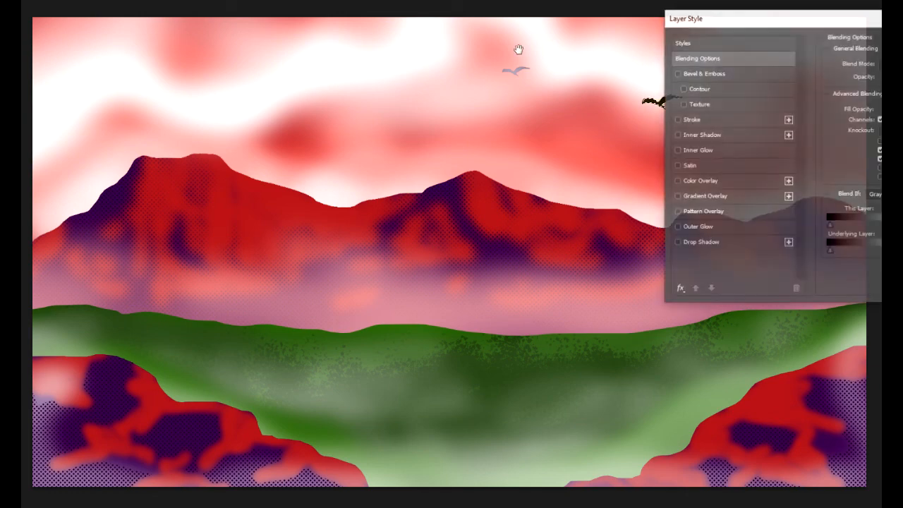
key("Escape")
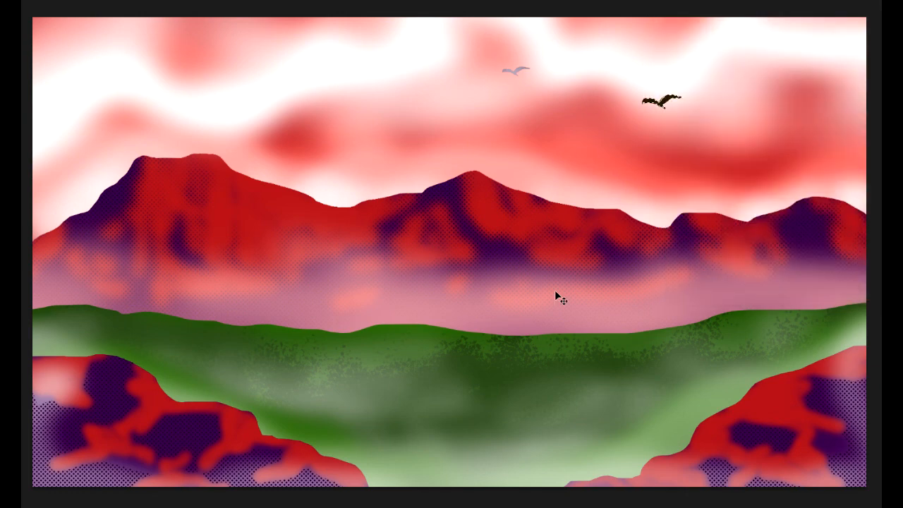